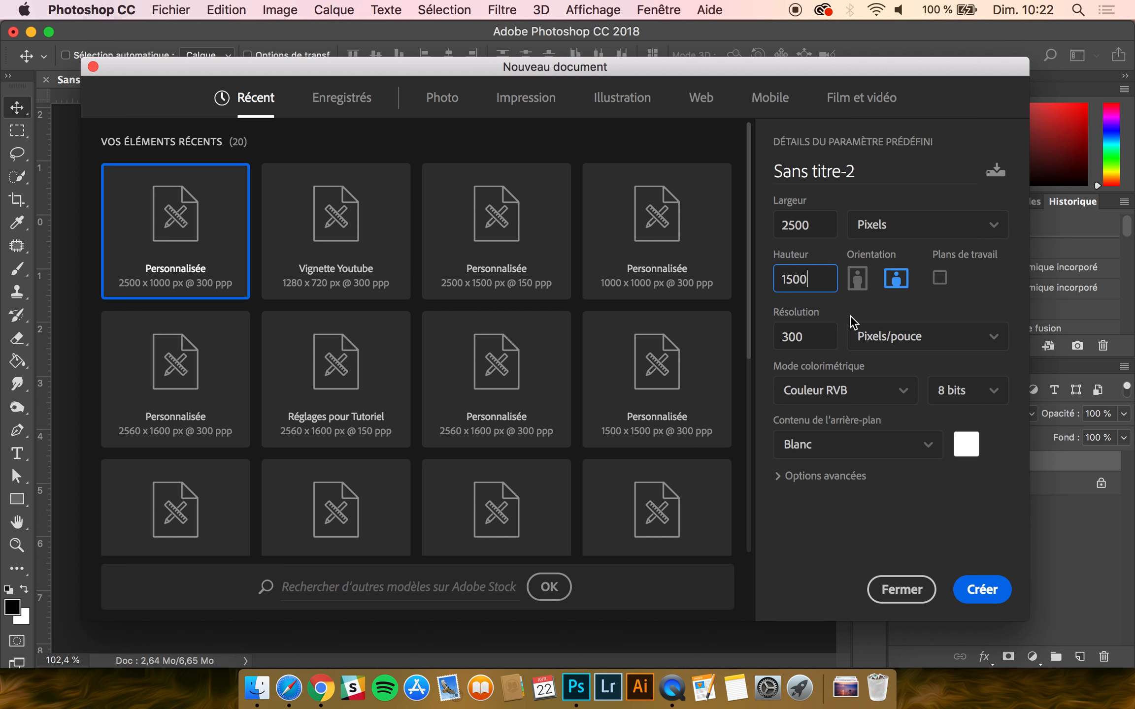
Step: Create a 2500 × 1500 px document at 300 pixels/inch in RGB with a white background, and fit it in the window
click(977, 589)
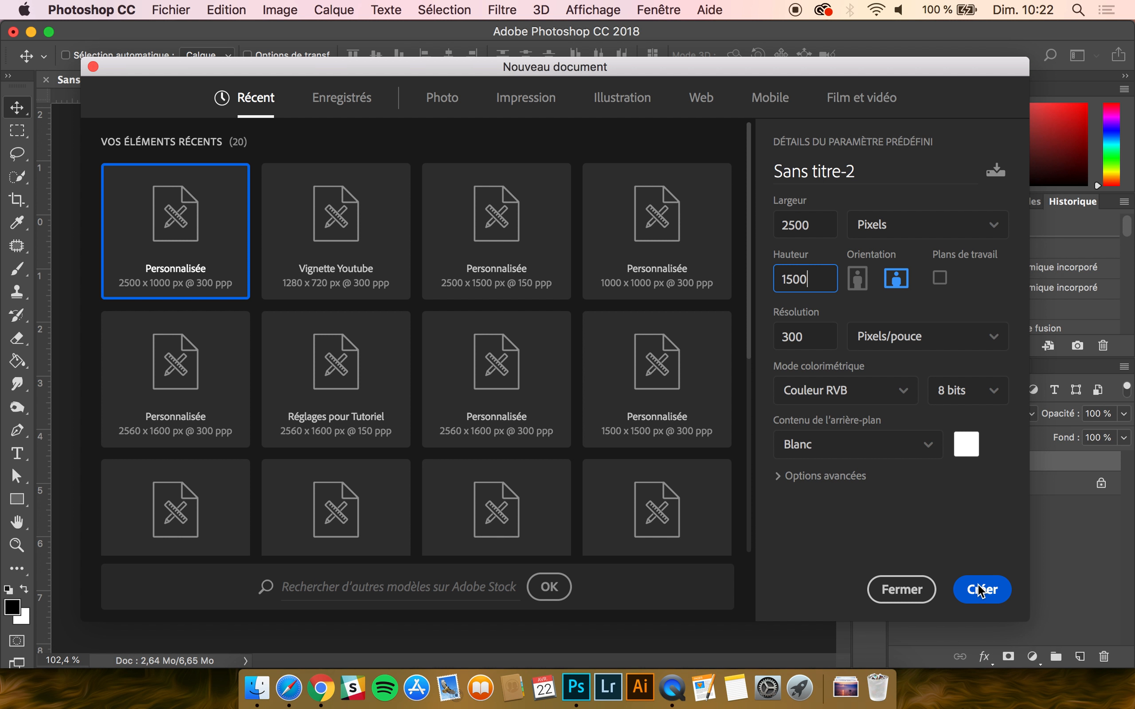
key(super+0)
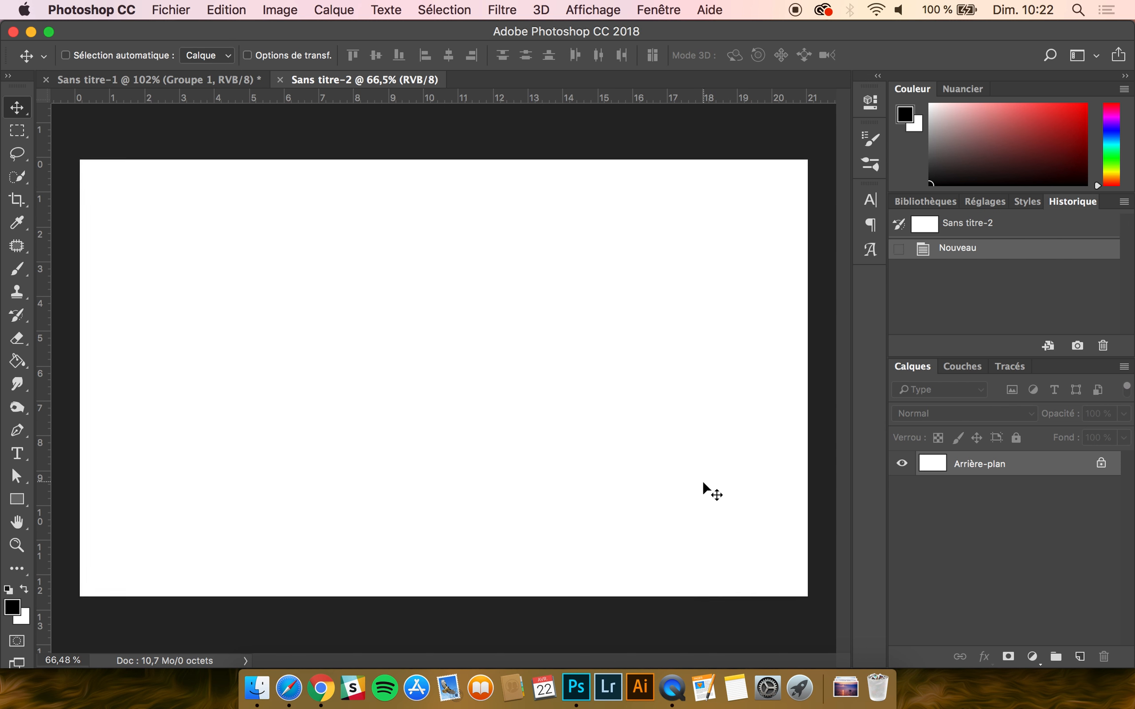
click(853, 703)
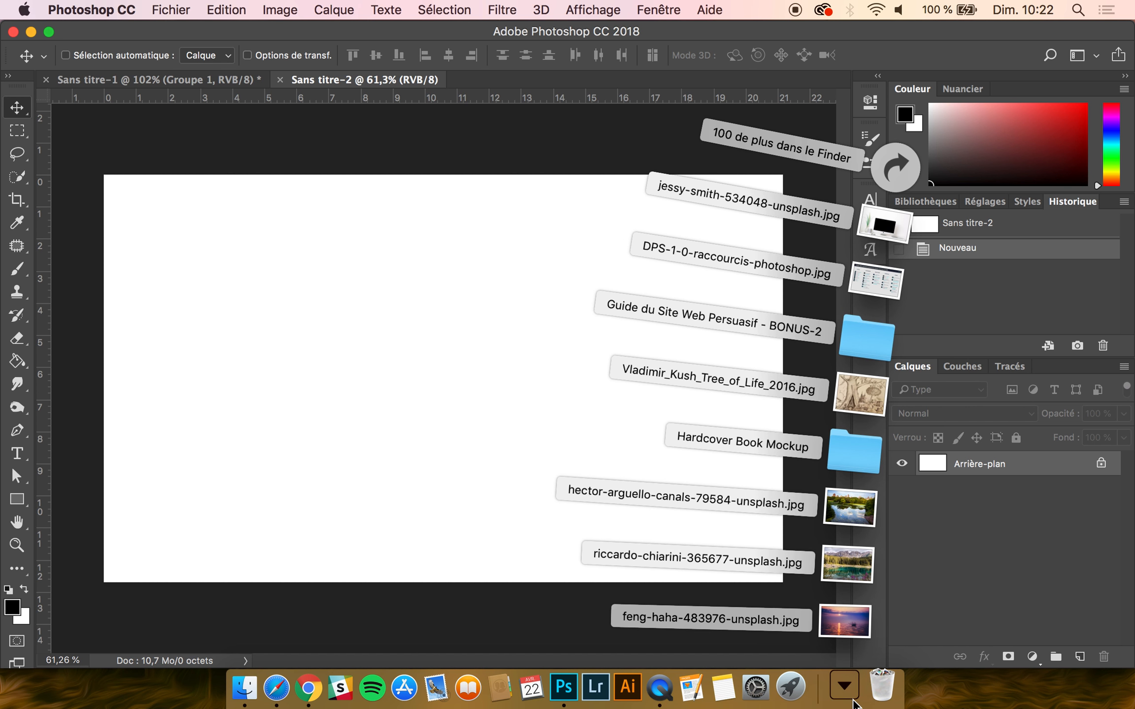
click(858, 566)
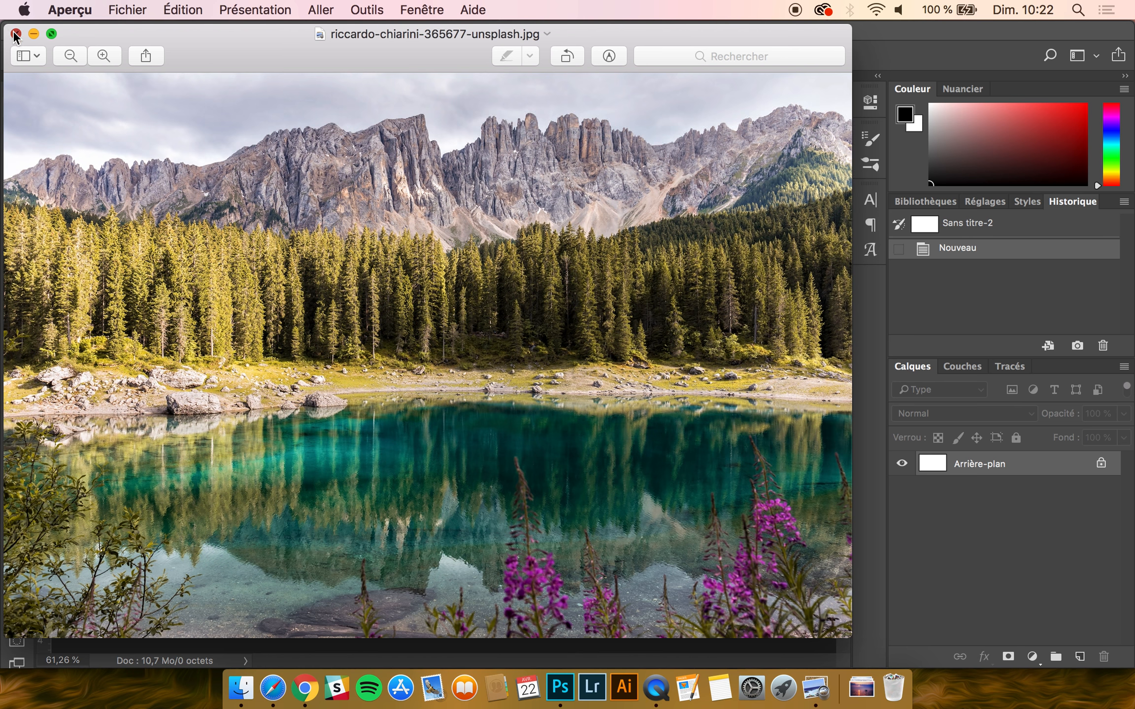
click(13, 31)
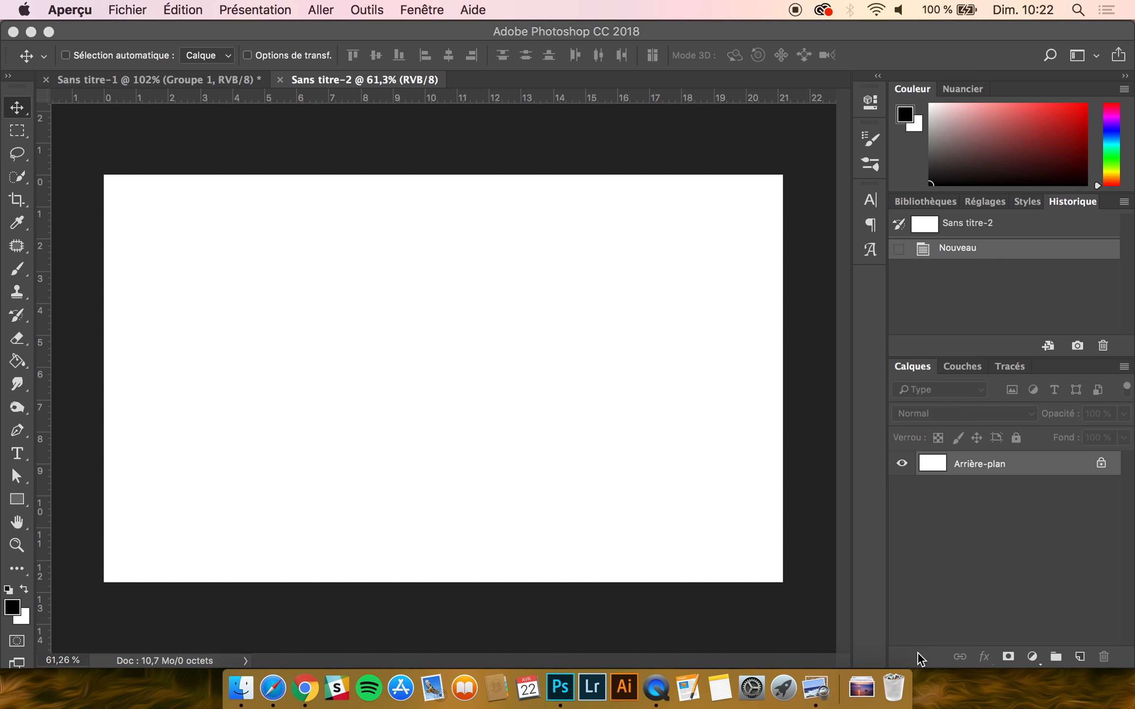
Step: Place the hector-arguello-canals-79584-unsplash.jpg photo into the document as a new layer
click(861, 688)
drag(869, 508, 467, 388)
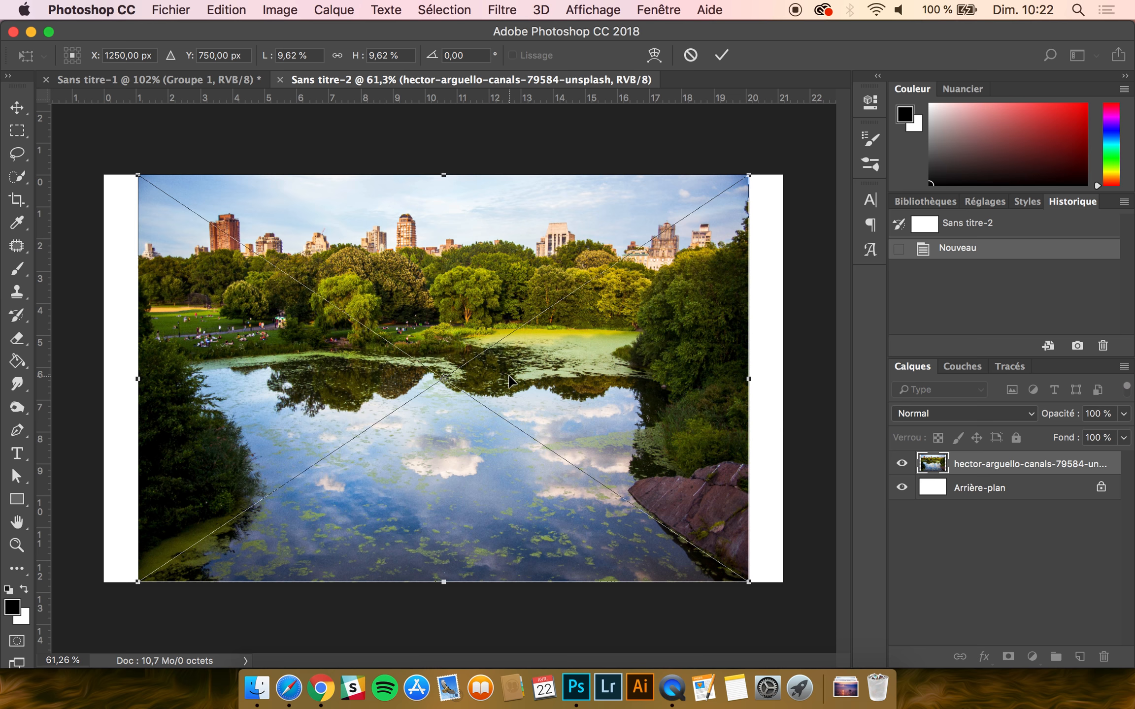
key(Return)
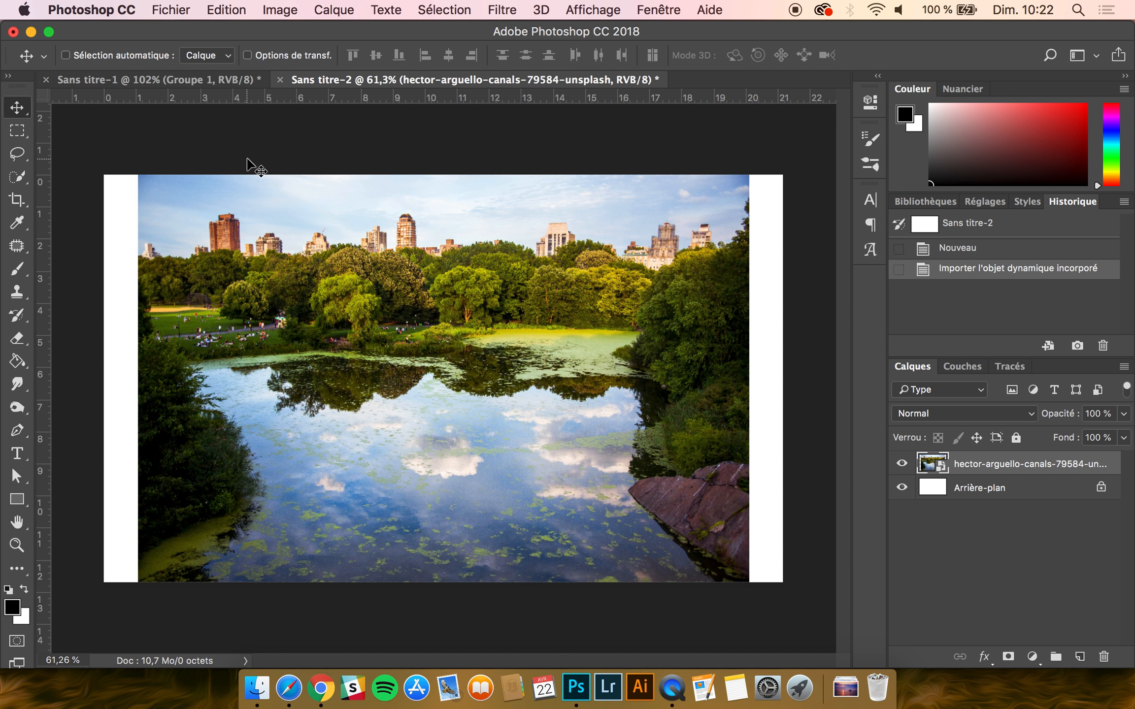
click(178, 5)
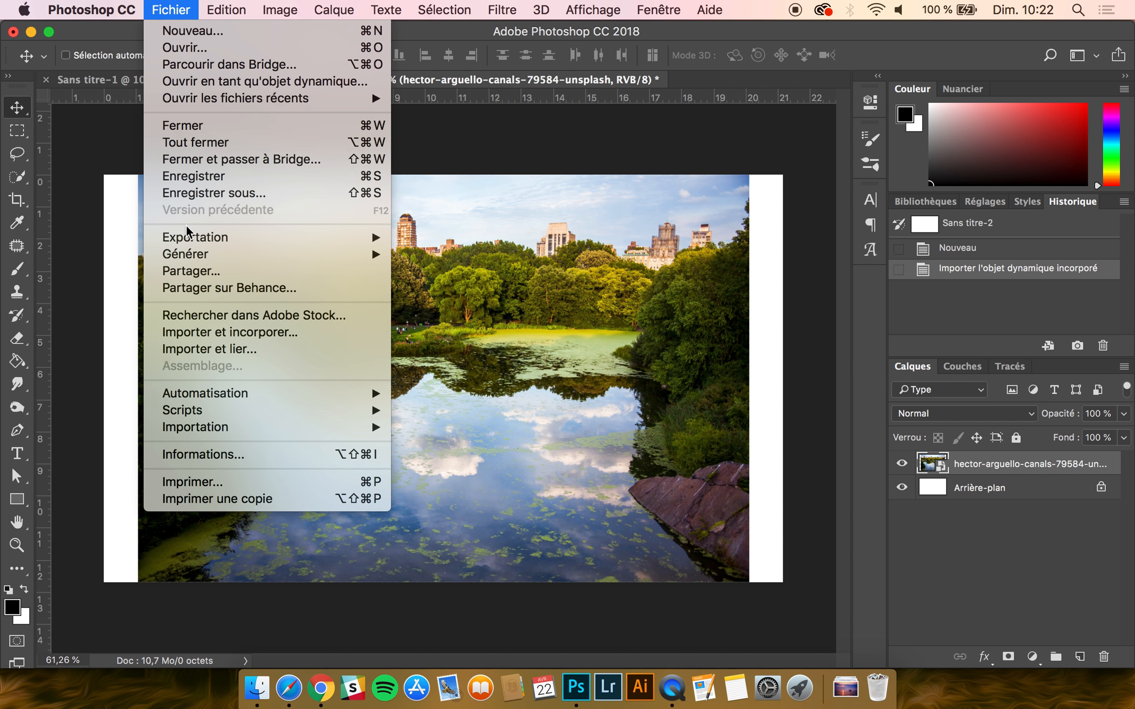
click(204, 332)
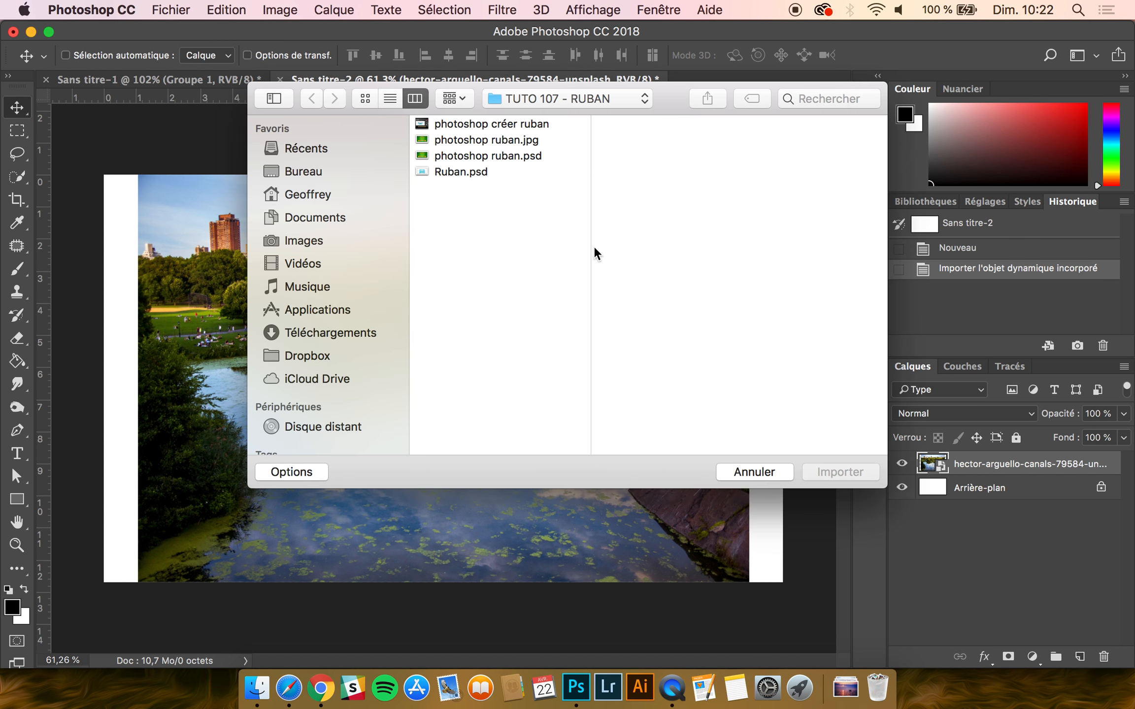
click(755, 472)
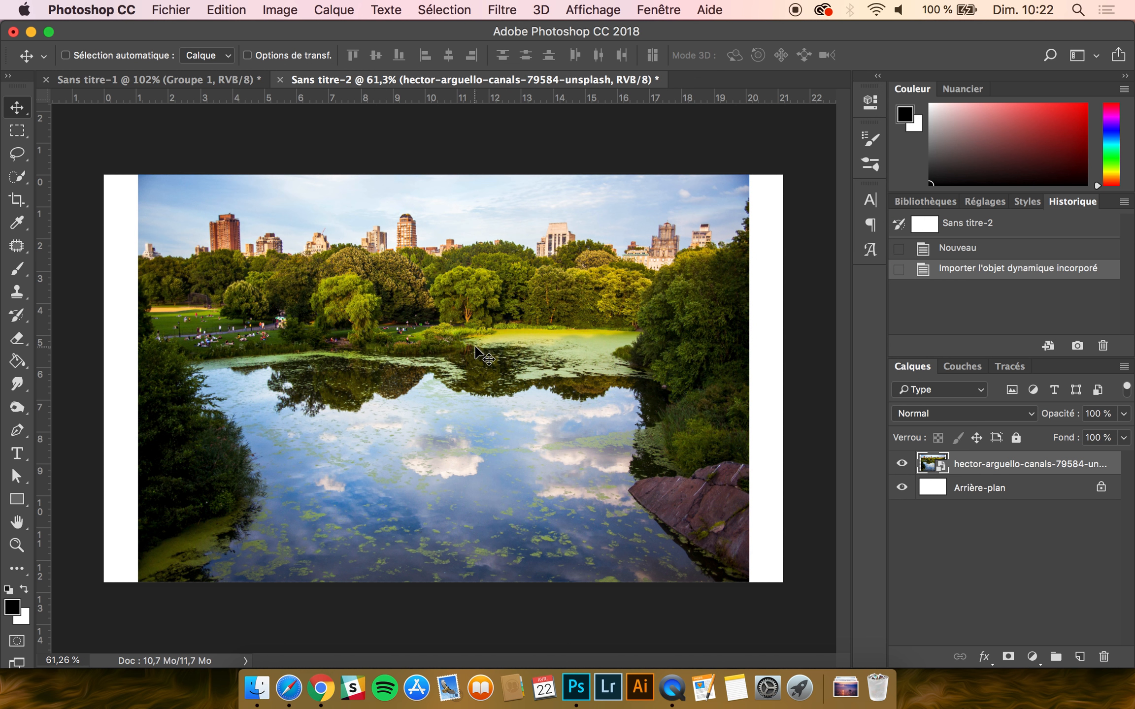
Step: Move the park lake photo left until it meets the left edge of the canvas
drag(475, 347, 446, 355)
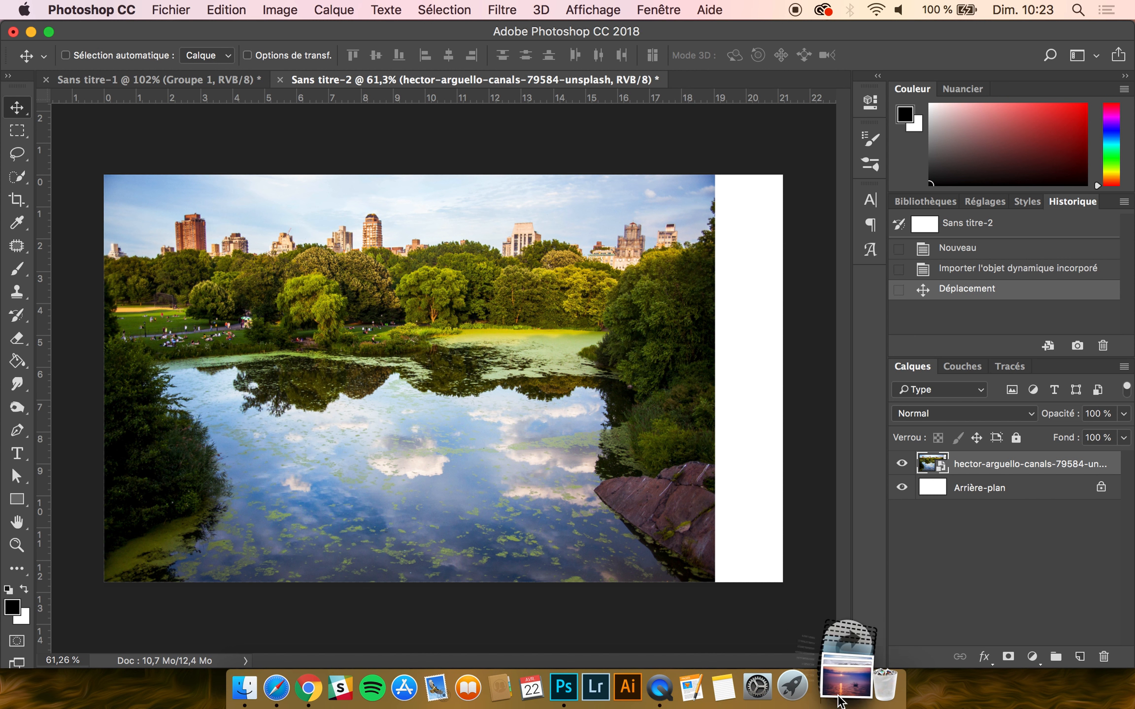
Step: Place the feng-haha-483976-unsplash.jpg photo above the park photo and scale it to about 13.47 % to reach the canvas's right edge
click(848, 651)
drag(846, 622, 513, 342)
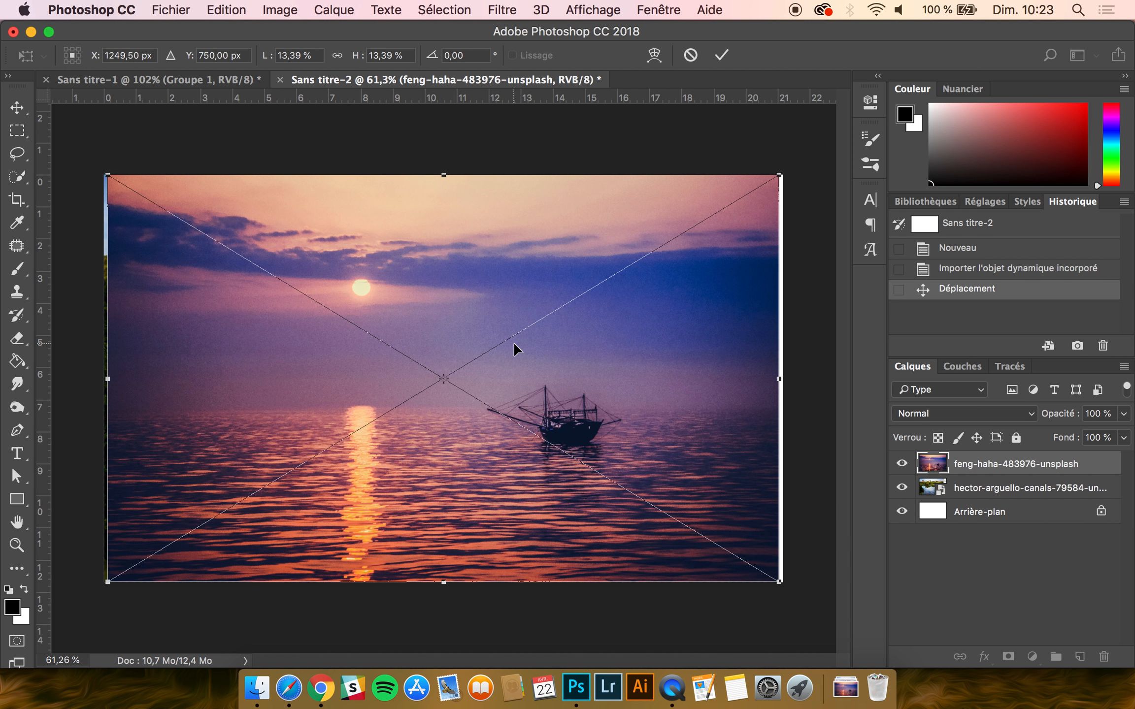
drag(780, 176, 732, 196)
key(super+z)
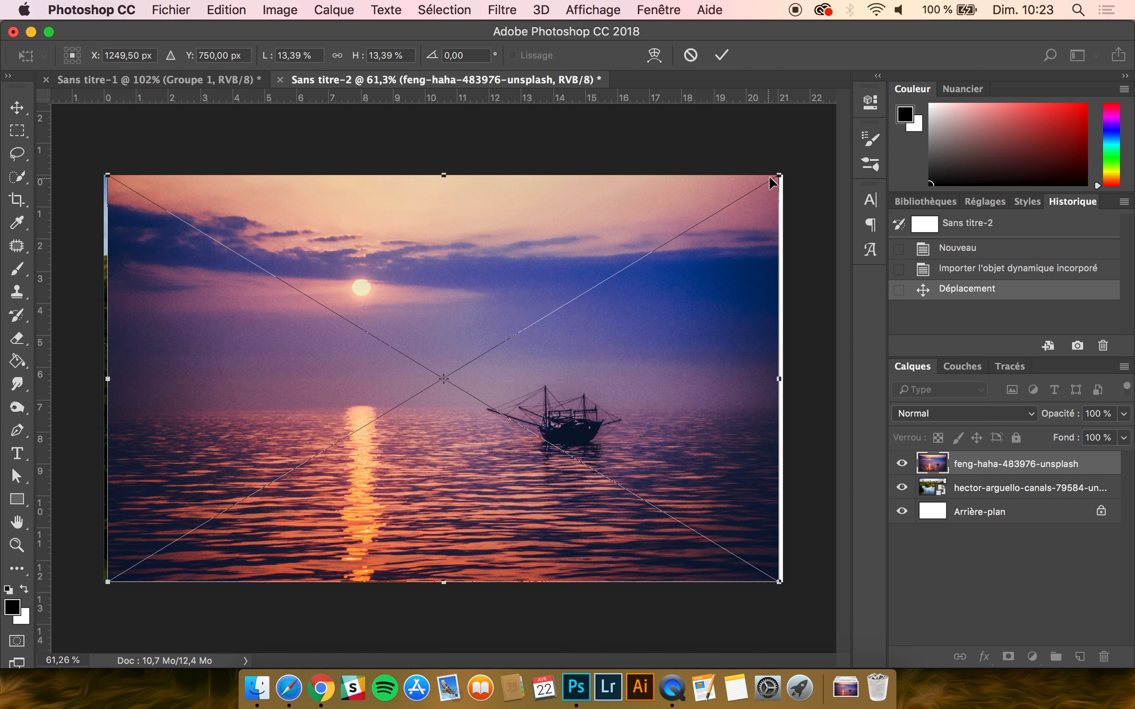
mouse_move(778, 175)
mouse_down()
mouse_move(697, 224)
mouse_move(731, 200)
mouse_move(651, 229)
mouse_move(626, 254)
mouse_move(696, 211)
mouse_move(711, 214)
mouse_move(722, 283)
mouse_move(719, 211)
mouse_move(791, 186)
mouse_up()
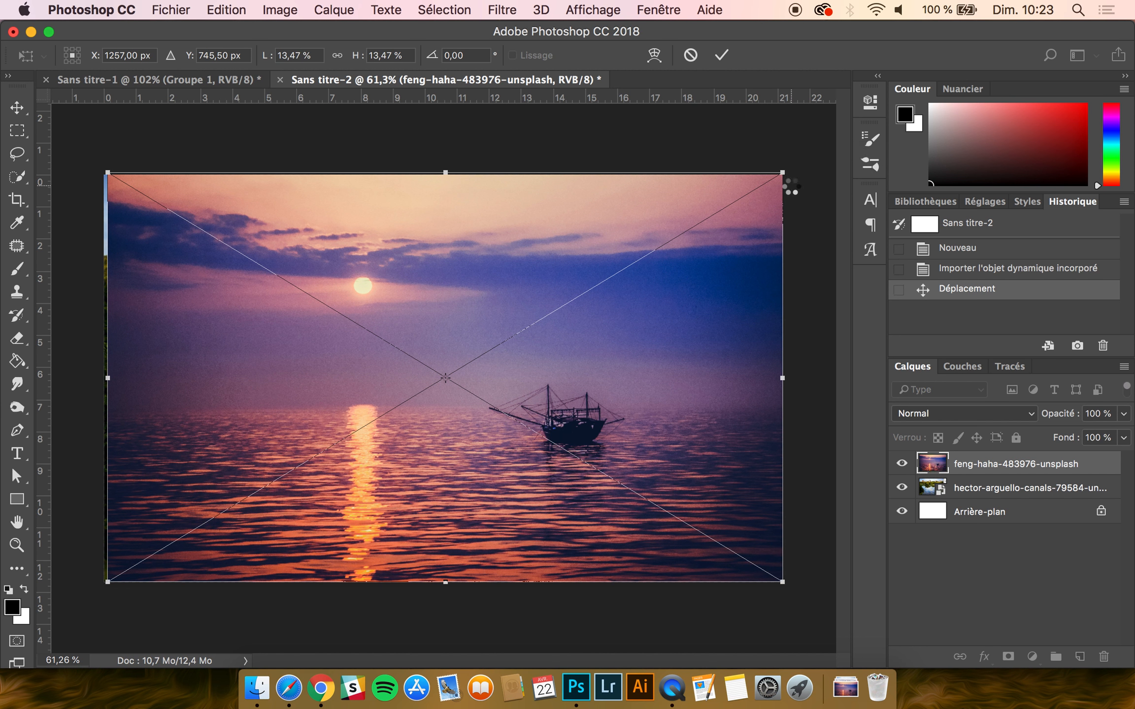
key(Return)
Step: Move the sunset photo right so its left edge sits about 2.5 cm inside the canvas
mouse_move(388, 278)
mouse_down()
mouse_move(381, 286)
mouse_move(398, 283)
mouse_up()
drag(324, 285, 396, 292)
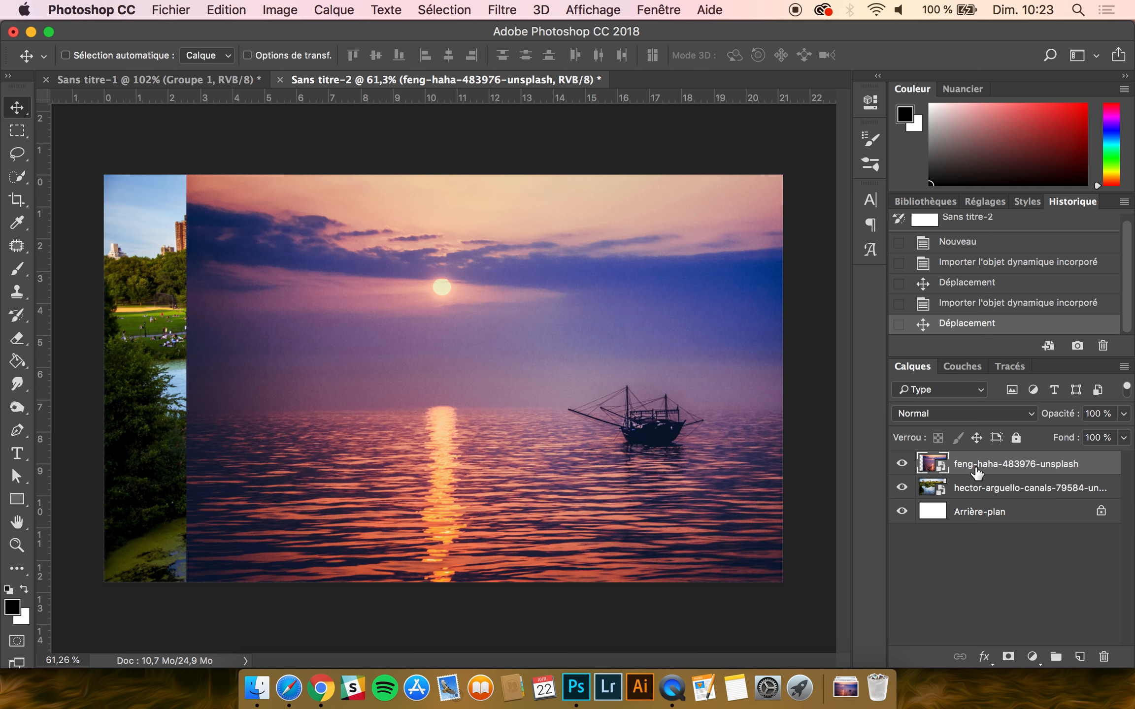
Step: Add a layer mask to the feng-haha sunset layer
click(984, 491)
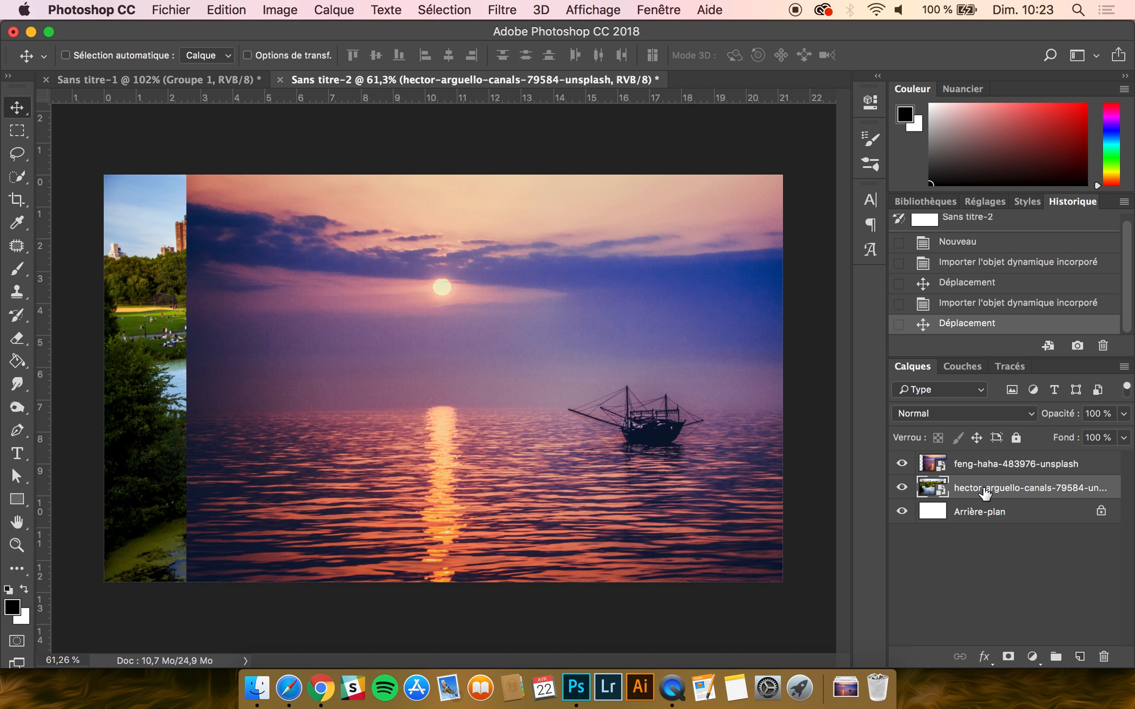
click(986, 475)
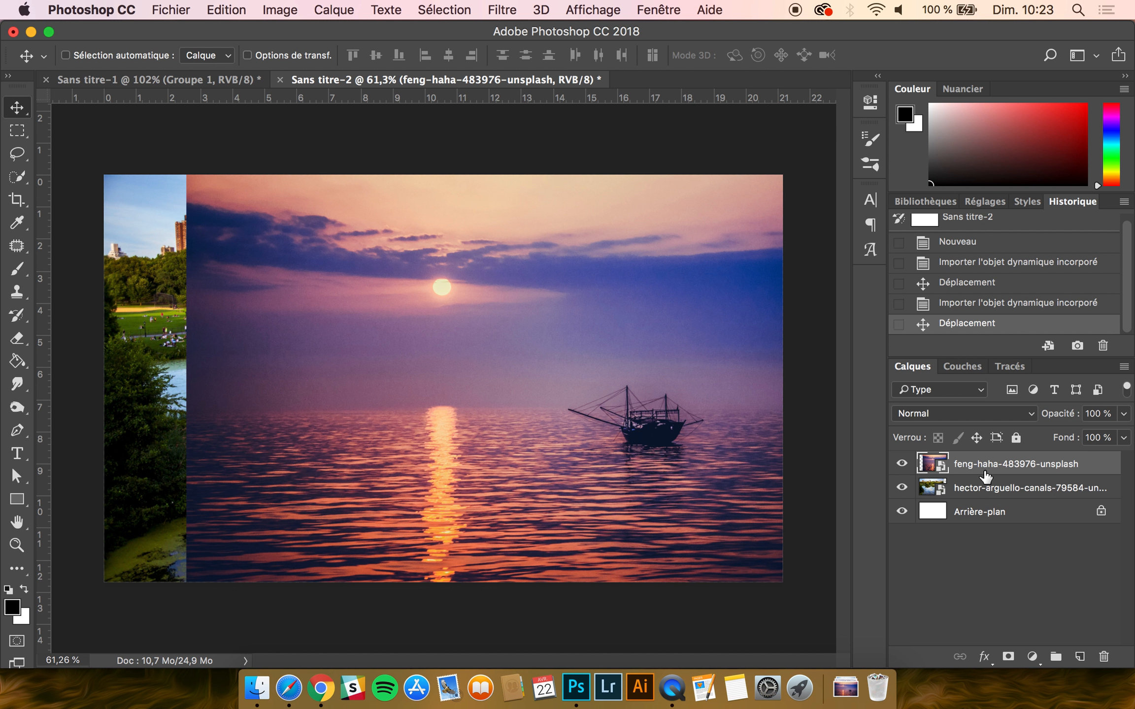
click(1008, 657)
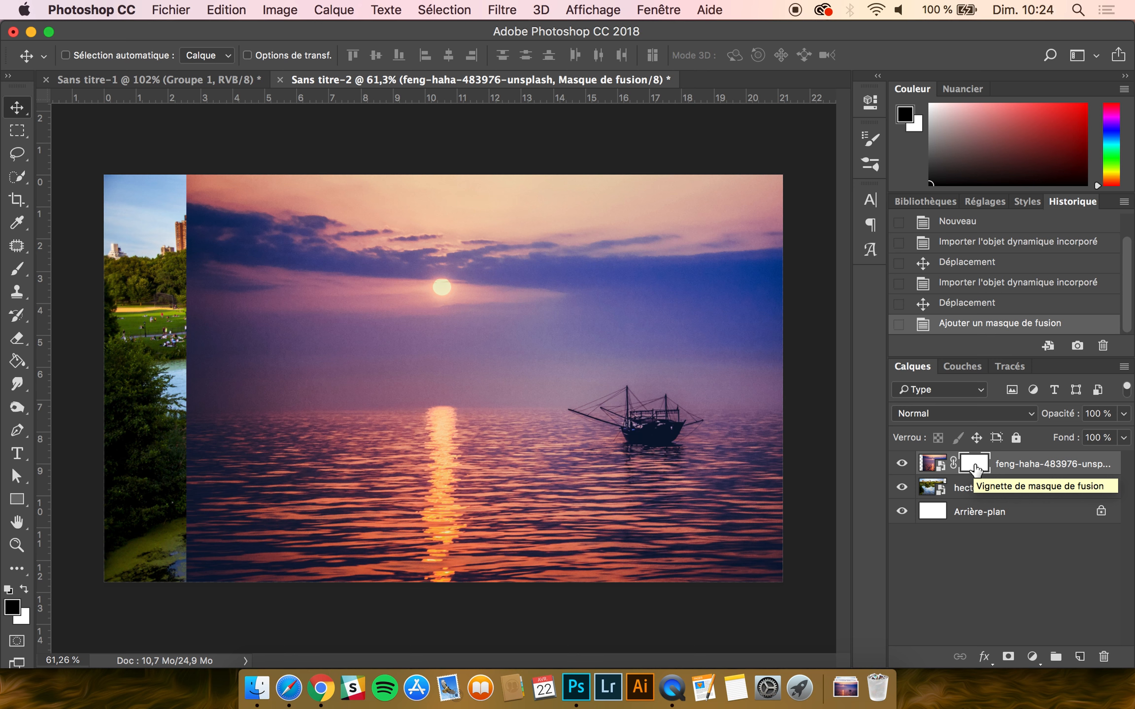
Step: Set up the Brush tool with the soft round Arrondi flou tip at 0 % hardness and a size of about 311 px
click(15, 275)
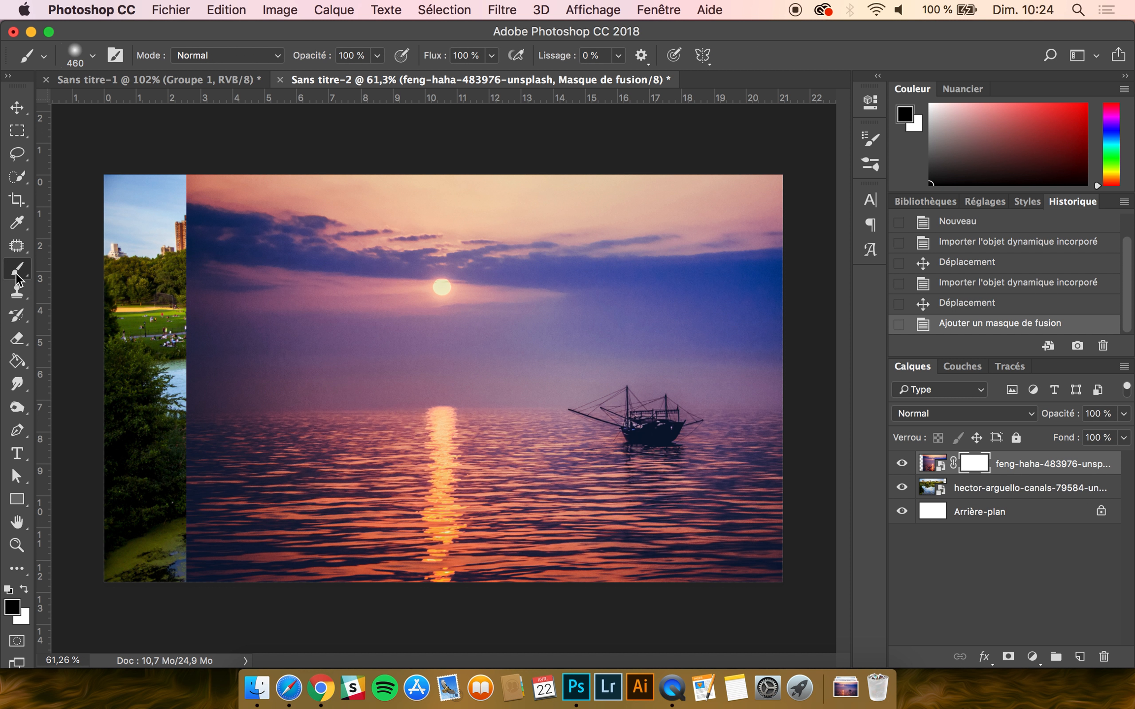
click(93, 54)
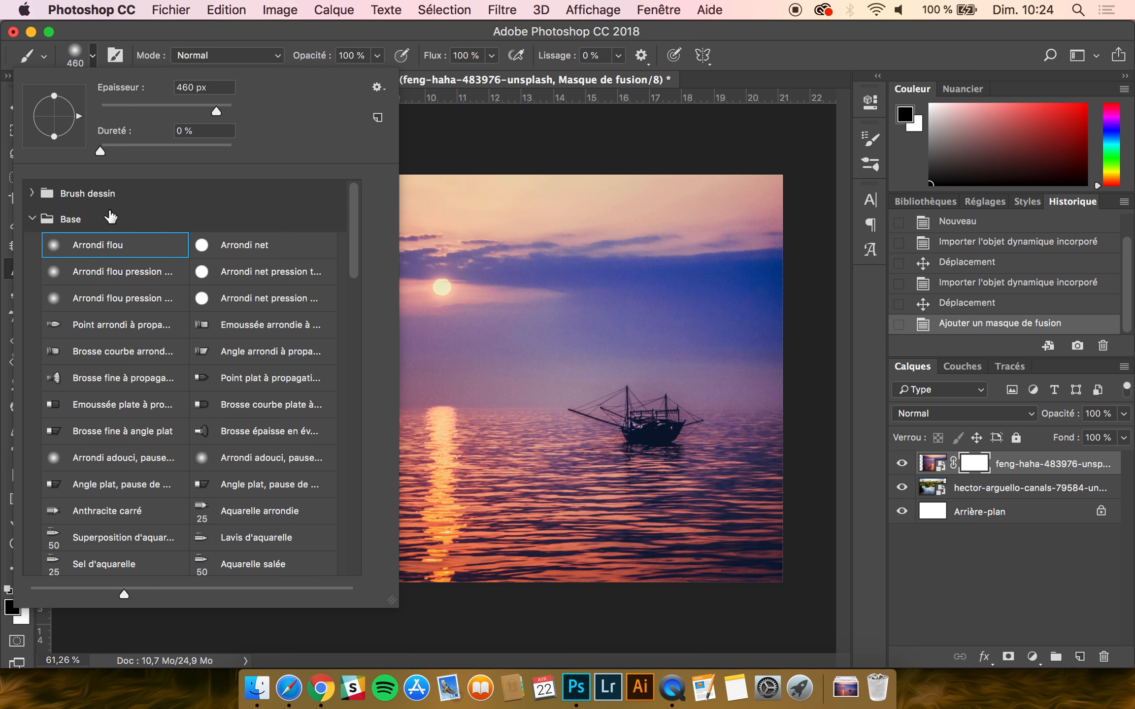
click(103, 148)
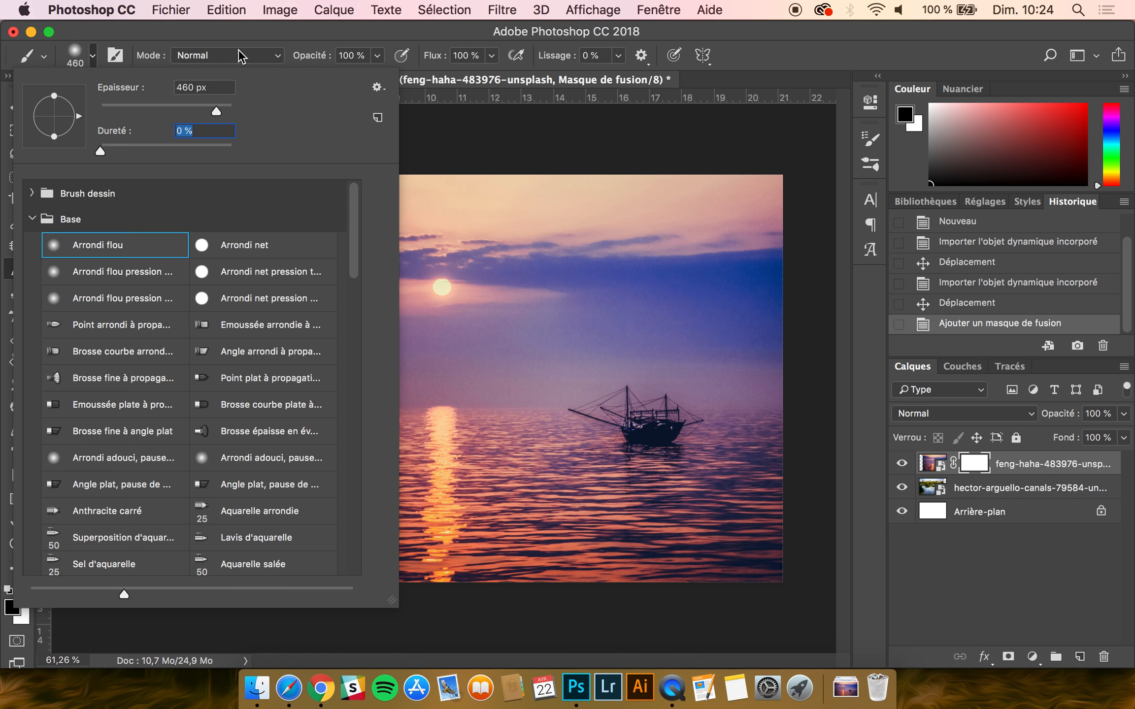
key(Return)
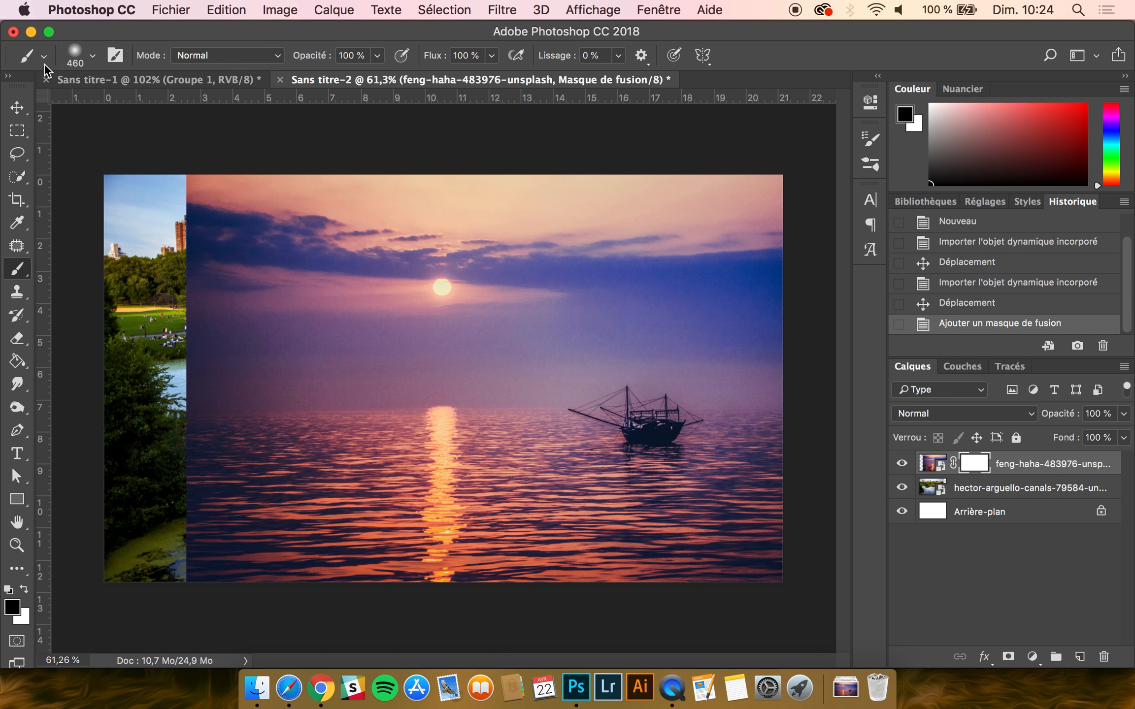
click(93, 55)
click(161, 108)
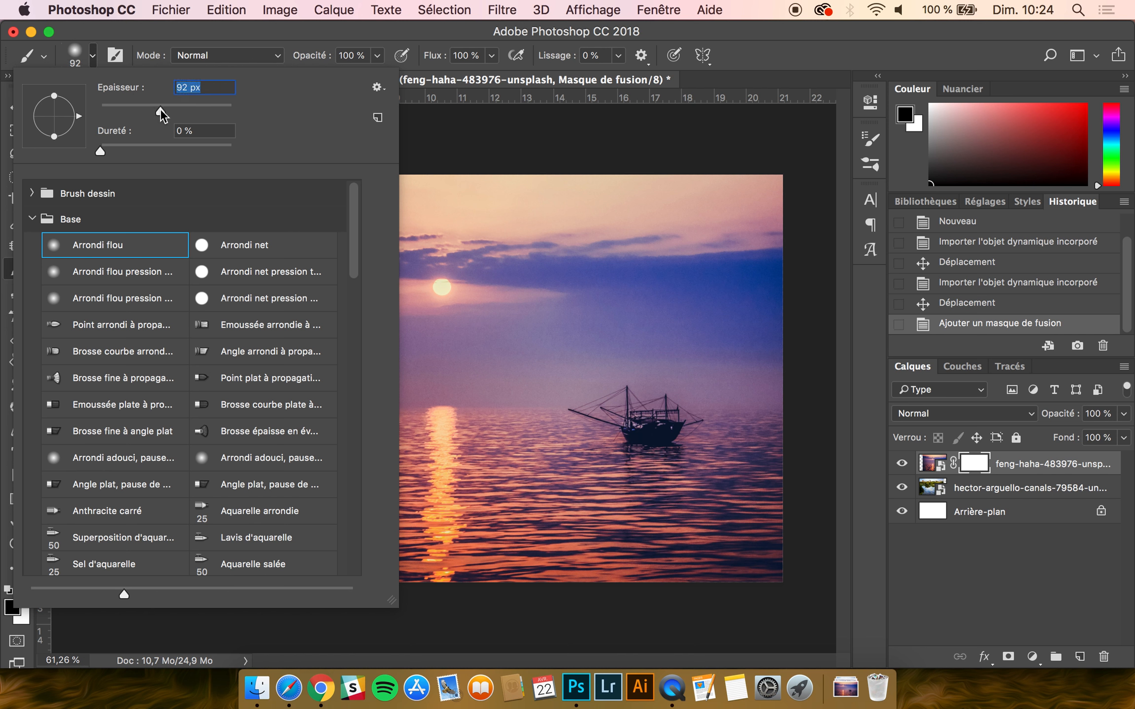
key(Return)
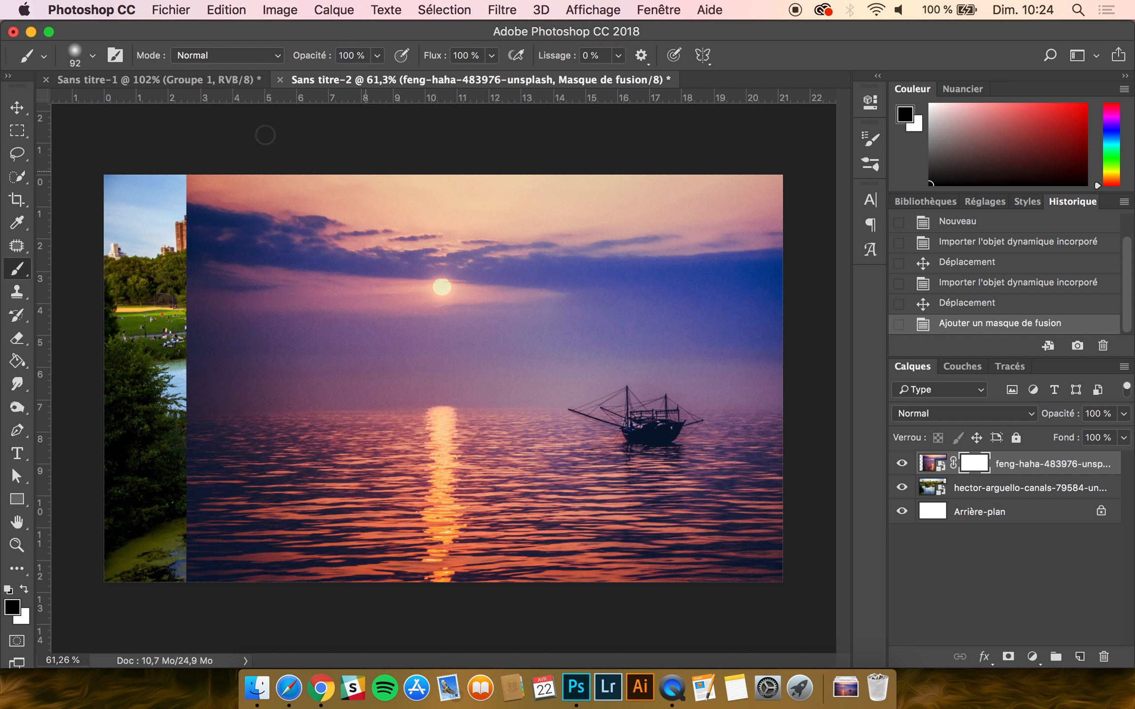
click(89, 57)
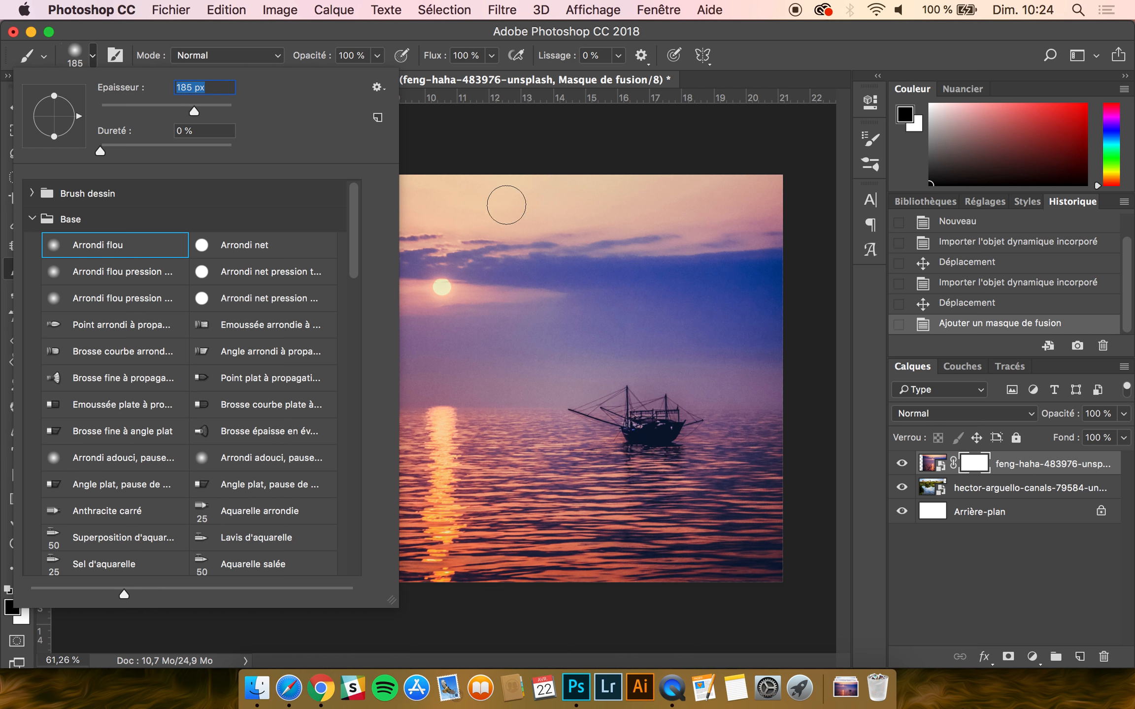
drag(198, 105, 206, 109)
click(312, 35)
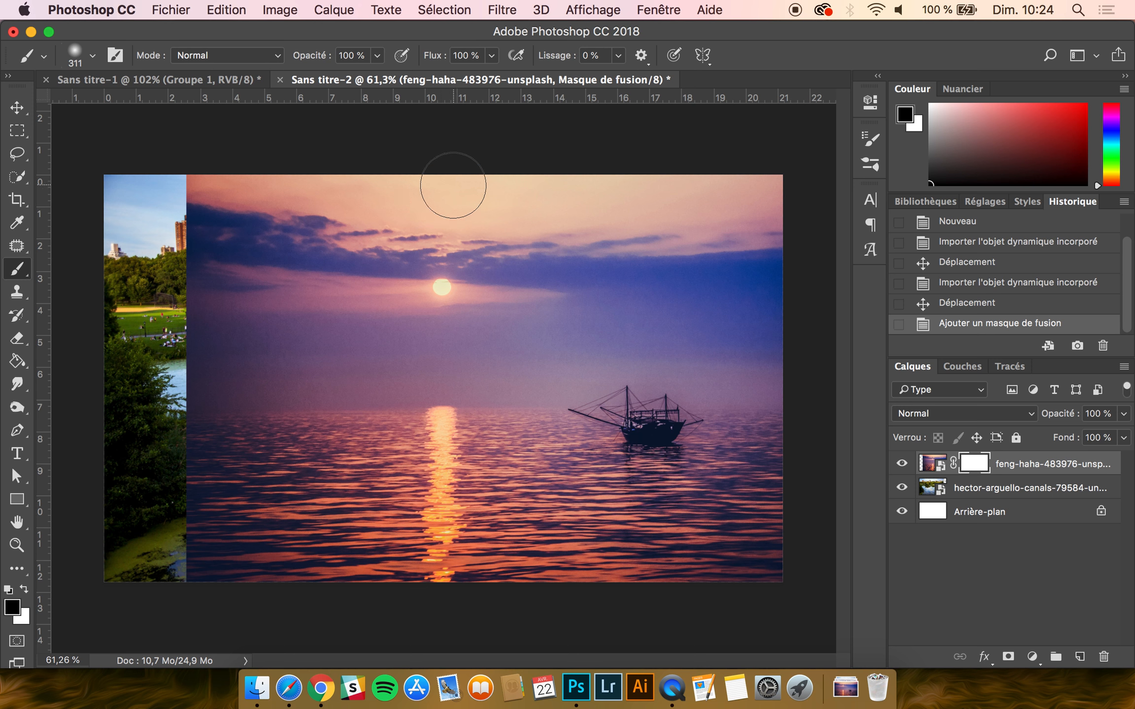
Step: Paint in black on the sunset layer's mask, from the canvas's left edge to just past its middle, to reveal the park photo
click(14, 612)
click(1013, 186)
click(932, 471)
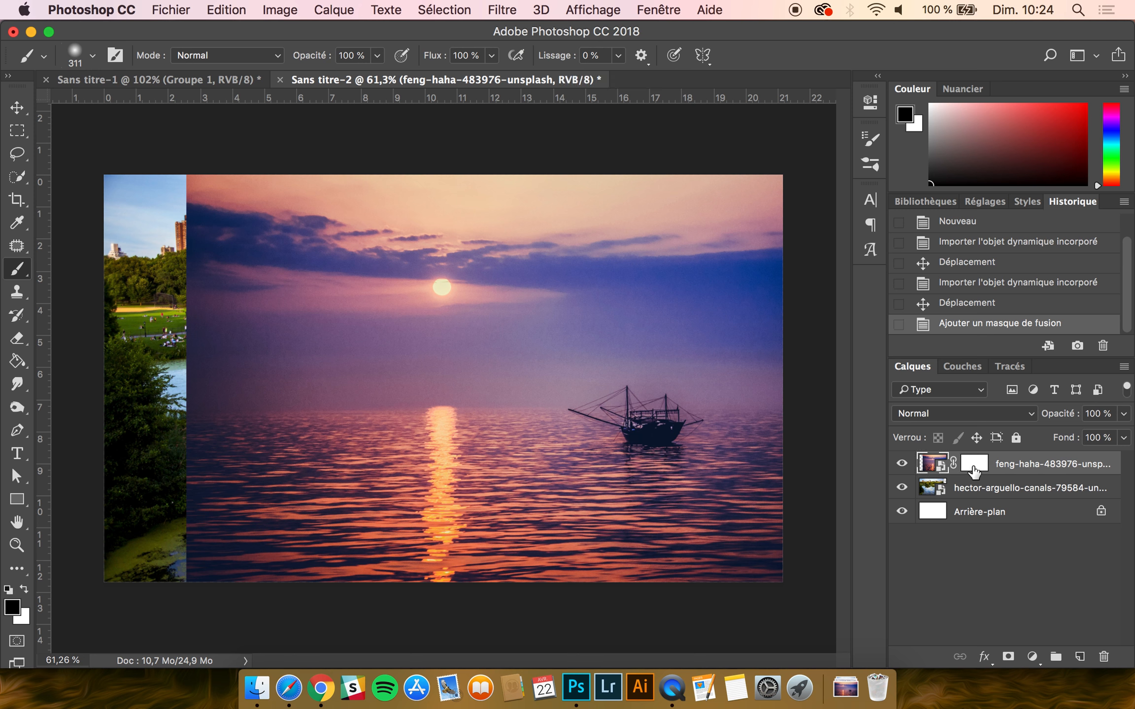
click(975, 468)
click(933, 469)
click(970, 468)
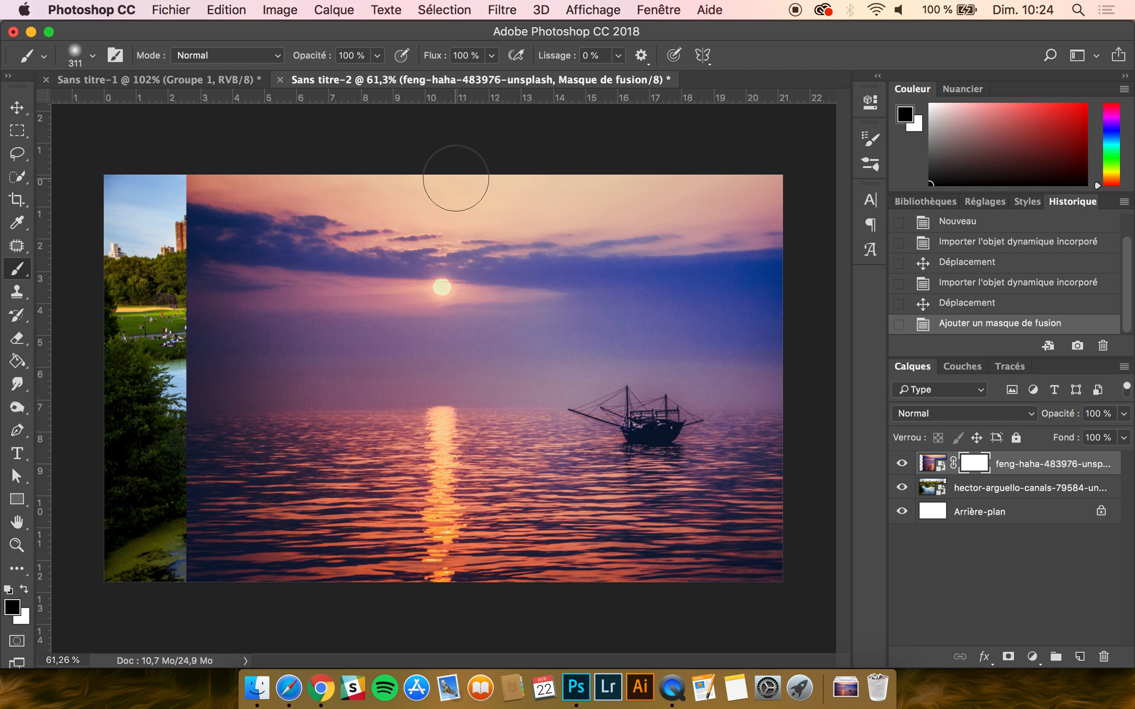
mouse_move(456, 184)
mouse_down()
mouse_move(443, 394)
mouse_move(450, 596)
mouse_move(401, 134)
mouse_move(373, 561)
mouse_move(360, 601)
mouse_move(320, 163)
mouse_move(325, 192)
mouse_move(241, 164)
mouse_move(191, 228)
mouse_move(217, 374)
mouse_move(256, 434)
mouse_move(249, 236)
mouse_move(320, 611)
mouse_move(300, 635)
mouse_move(242, 418)
mouse_move(212, 582)
mouse_move(197, 433)
mouse_move(192, 586)
mouse_move(236, 542)
mouse_up()
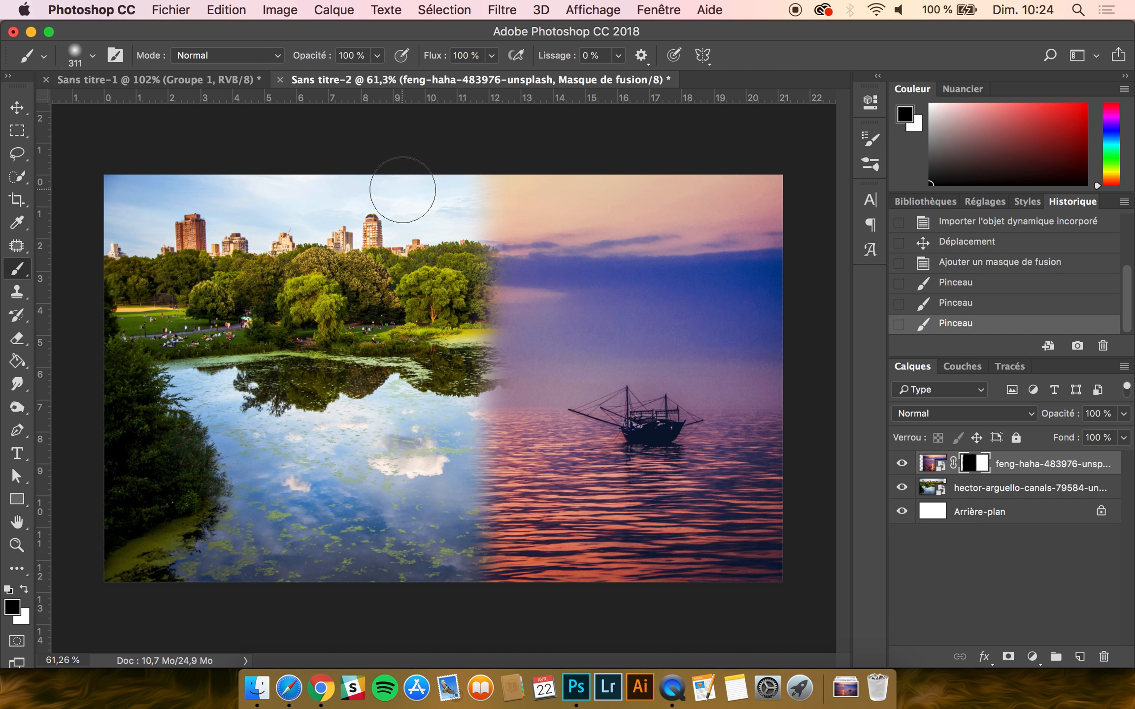
mouse_move(392, 546)
mouse_down()
mouse_move(271, 140)
mouse_move(212, 492)
mouse_up()
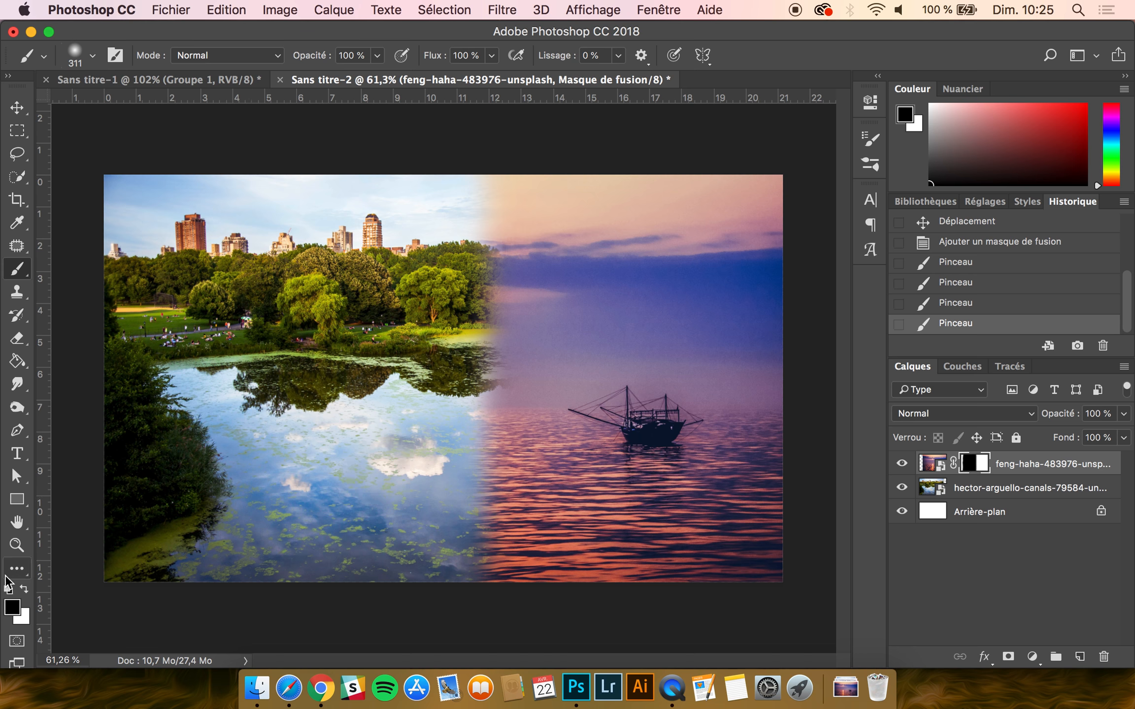
Step: Paint in white on the mask along the boundary between the two photos to bring back a strip of the sunset
click(24, 589)
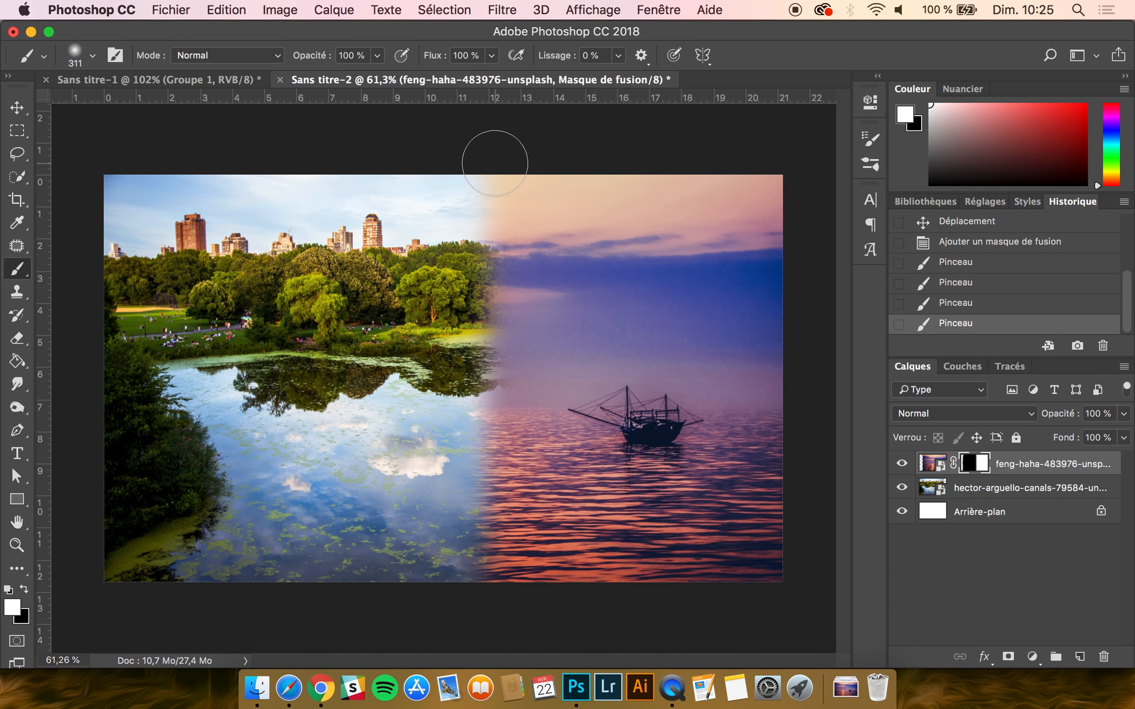
mouse_move(487, 168)
mouse_down()
mouse_move(470, 232)
mouse_move(469, 562)
mouse_up()
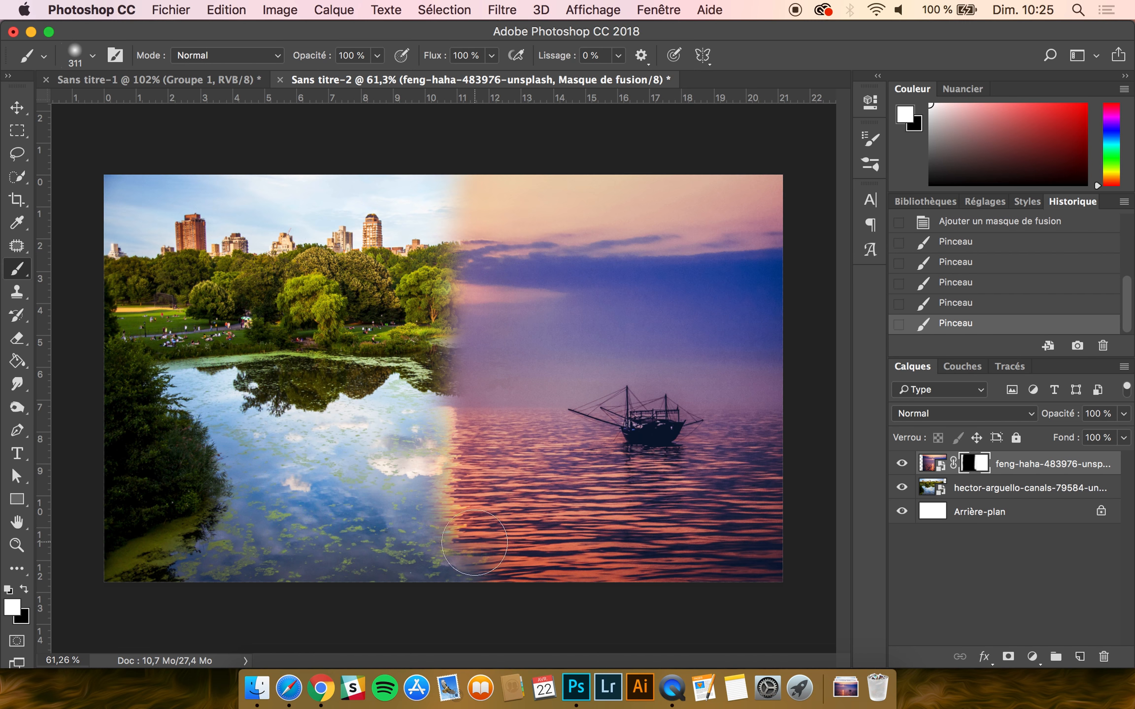
drag(475, 207, 475, 169)
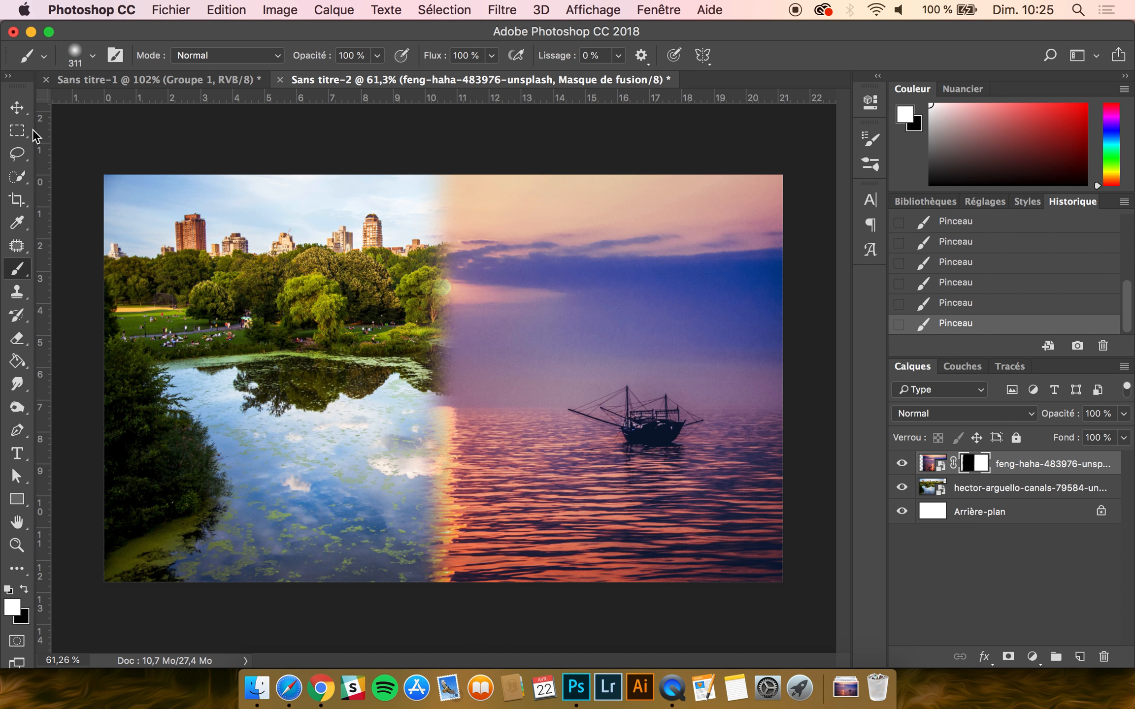
Step: Move the sunset layer together with its linked mask slightly to the left
click(16, 107)
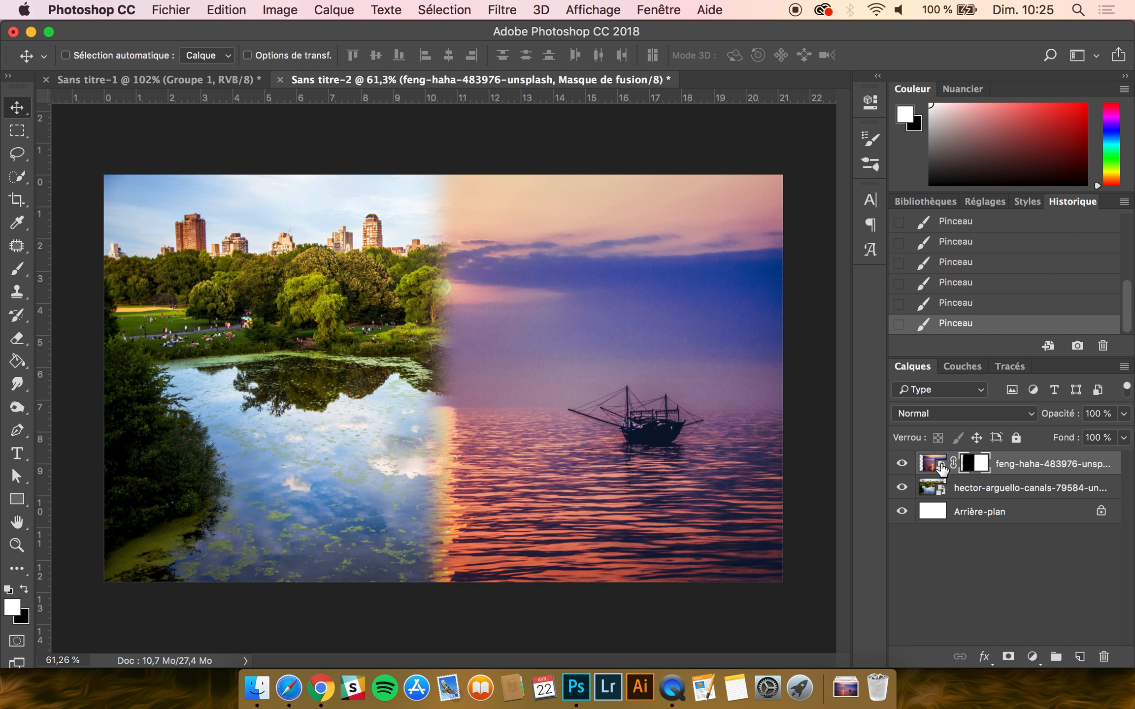
click(936, 465)
drag(742, 383, 728, 385)
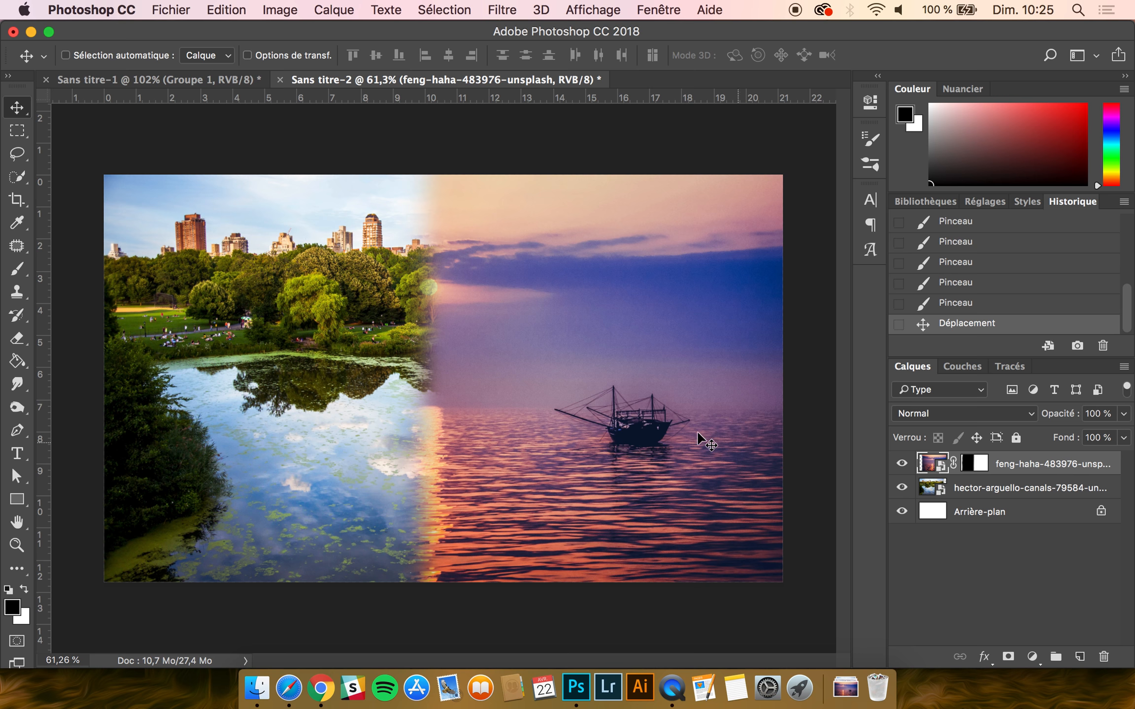
Step: Shift the sunset layer farther left and paint black on its mask along the boundary with a 460 px brush to reveal more park
drag(659, 404, 648, 409)
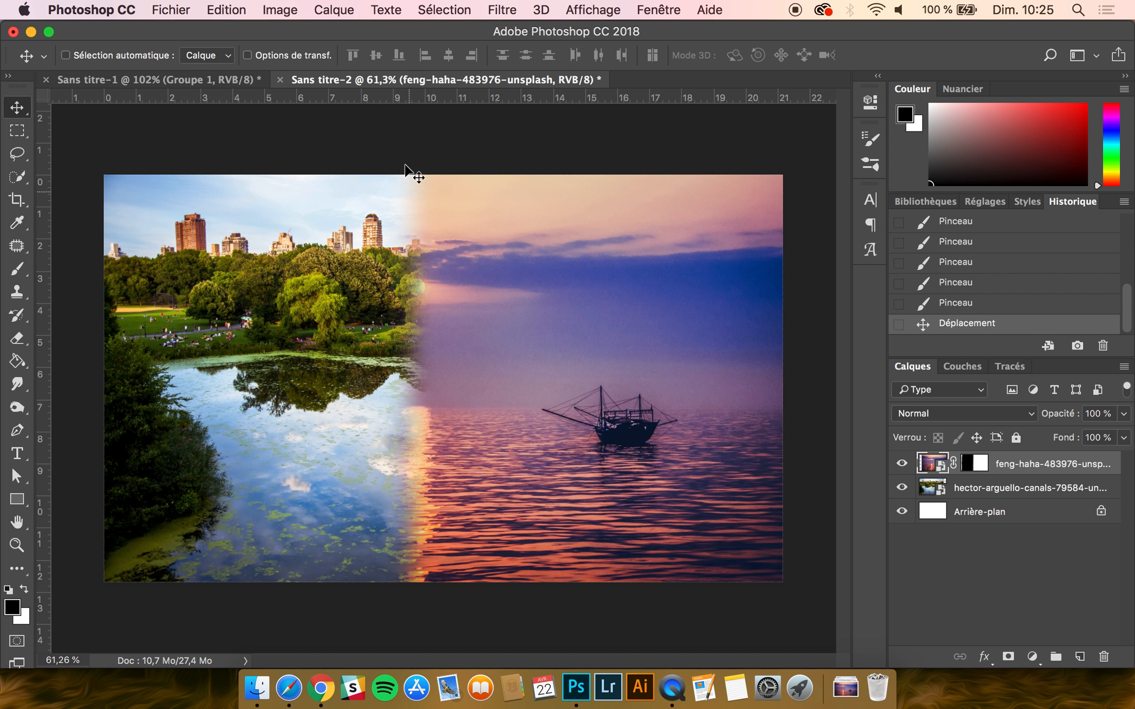
click(980, 467)
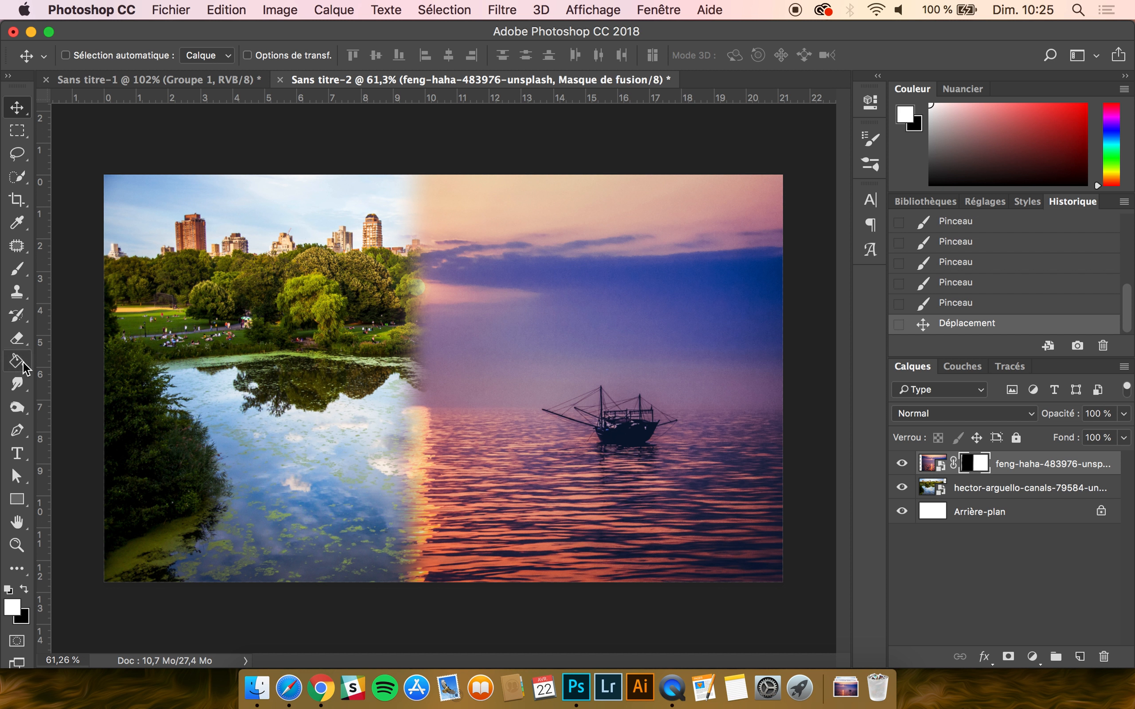
click(17, 269)
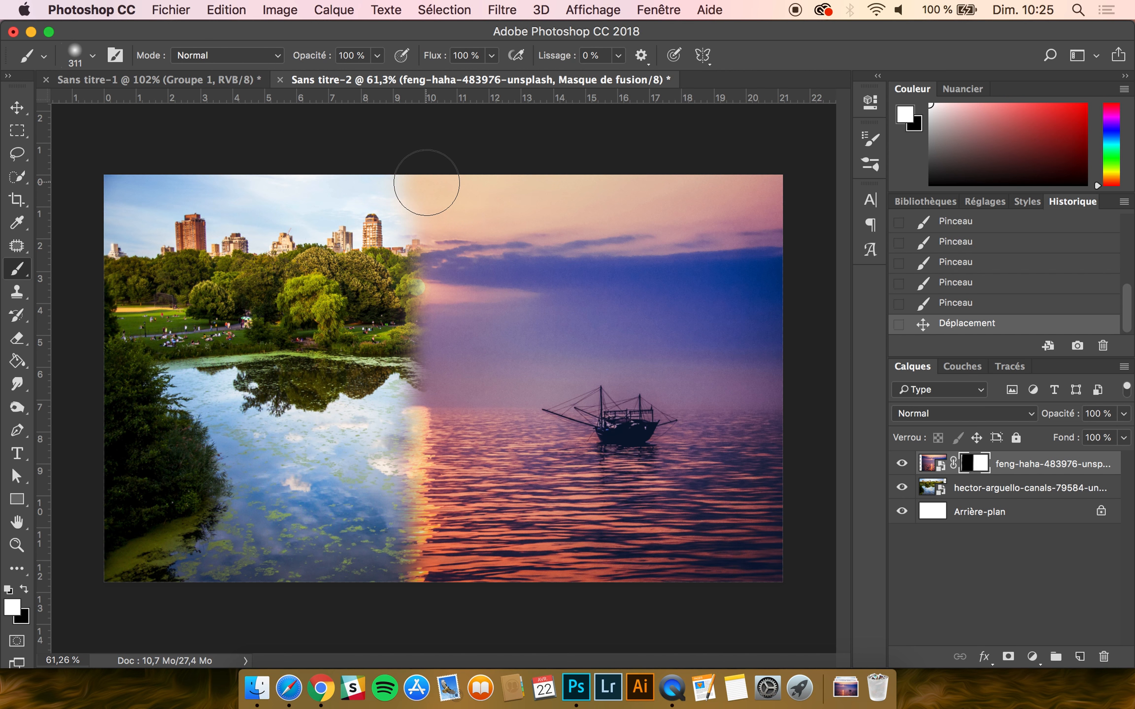
drag(425, 183, 419, 240)
click(24, 590)
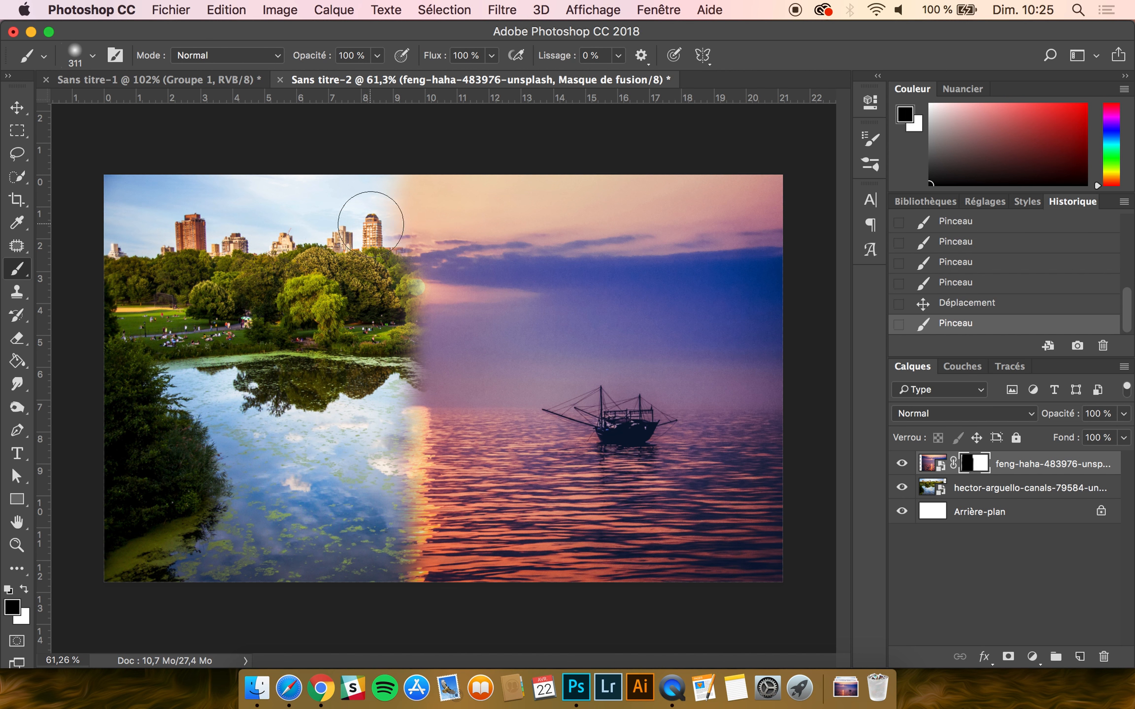
drag(403, 181, 437, 180)
mouse_move(423, 240)
mouse_down()
mouse_move(446, 237)
mouse_move(362, 242)
mouse_move(433, 238)
mouse_up()
click(427, 153)
mouse_move(417, 195)
mouse_down()
mouse_move(396, 633)
mouse_move(398, 291)
mouse_move(386, 134)
mouse_move(401, 428)
mouse_move(390, 606)
mouse_up()
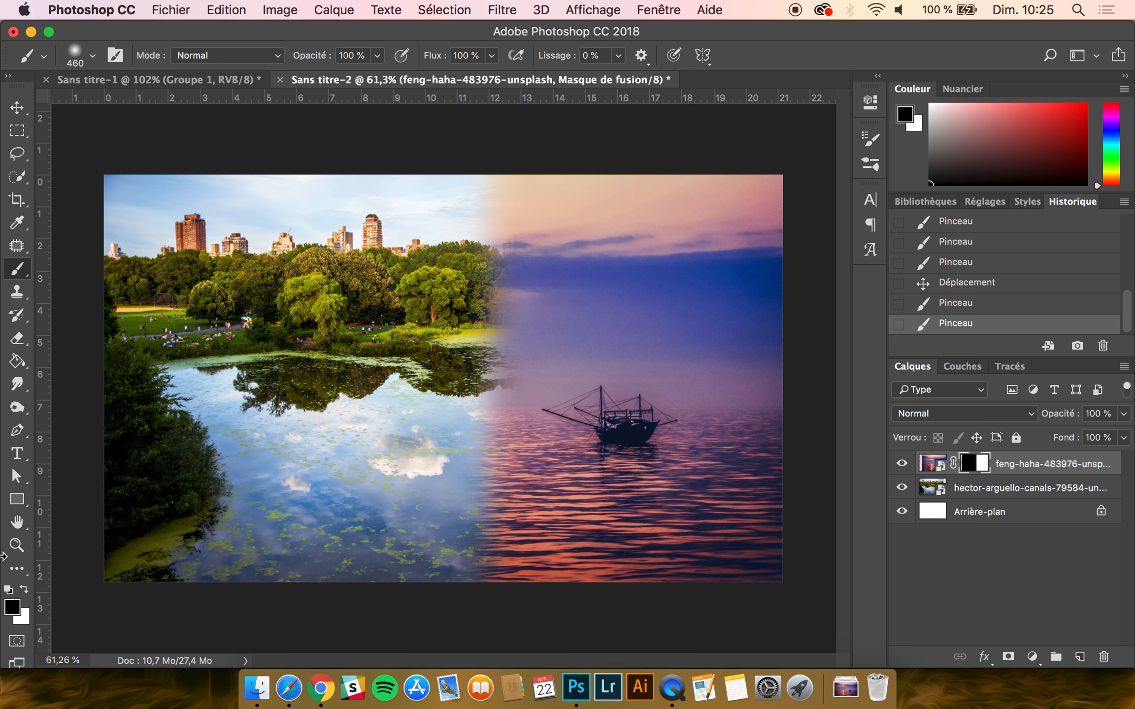
Step: Paint in white on the mask down the full height of the boundary to restore the sunset up to near the canvas middle
click(24, 589)
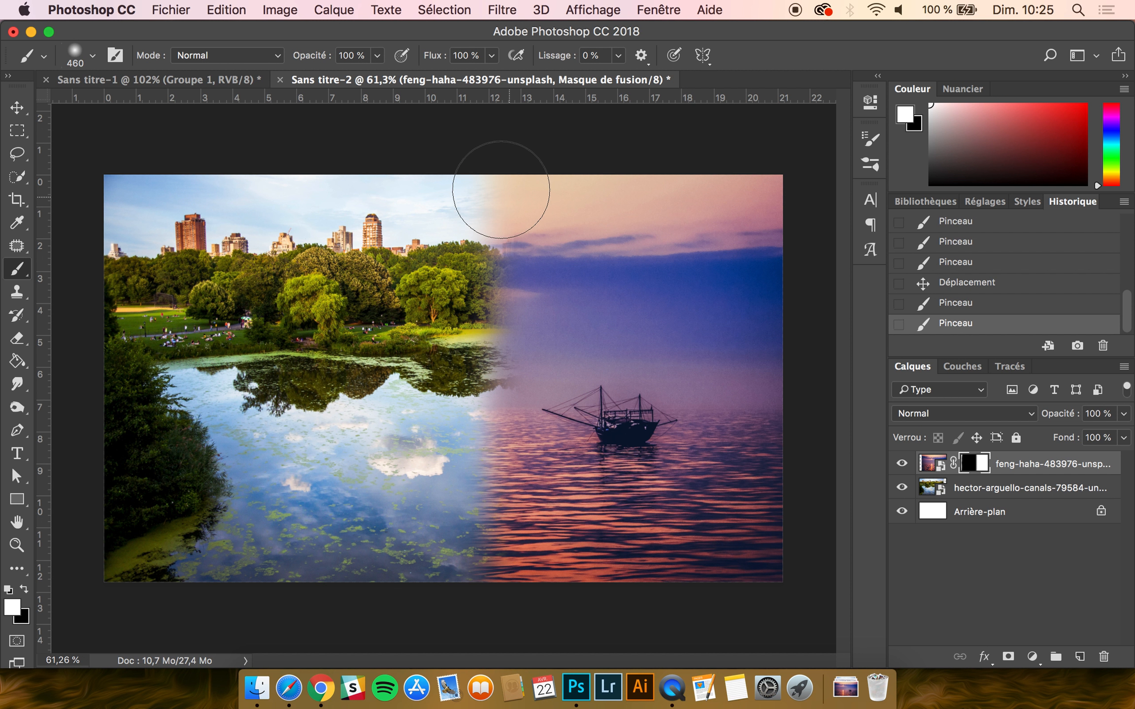
mouse_move(486, 173)
mouse_down()
mouse_move(500, 477)
mouse_move(476, 605)
mouse_move(487, 128)
mouse_move(489, 385)
mouse_move(510, 501)
mouse_move(496, 633)
mouse_up()
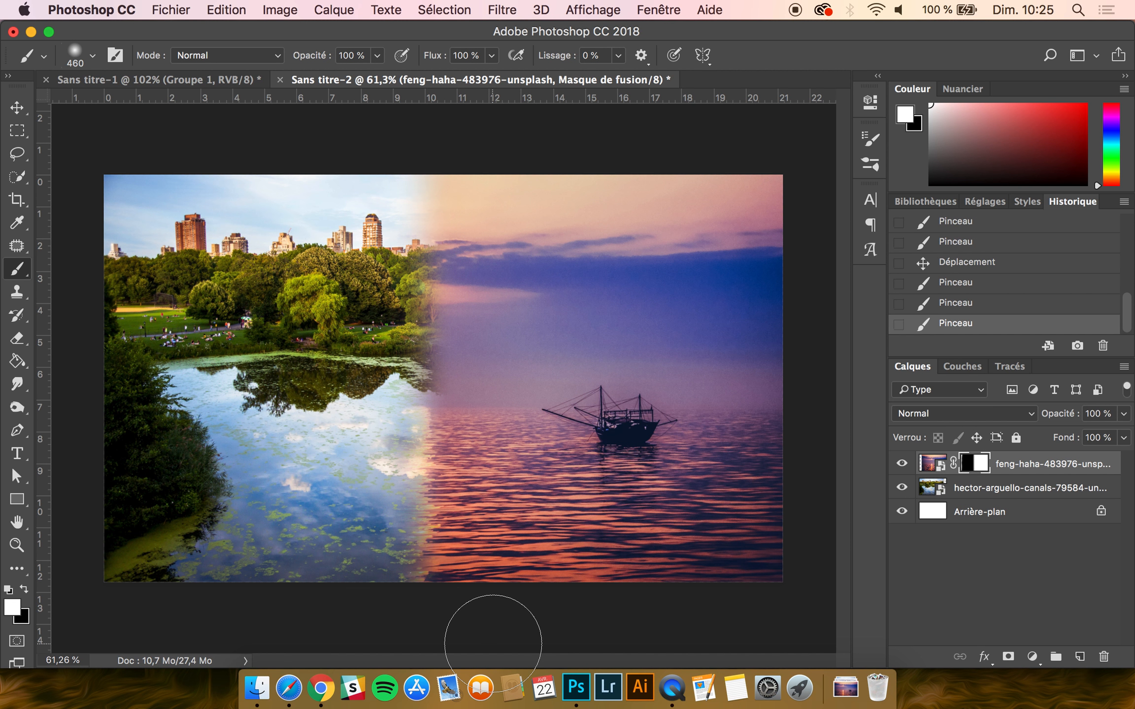
Step: Nudge the sunset layer together with its linked mask slightly to the right
scroll(245, 555, down, 4)
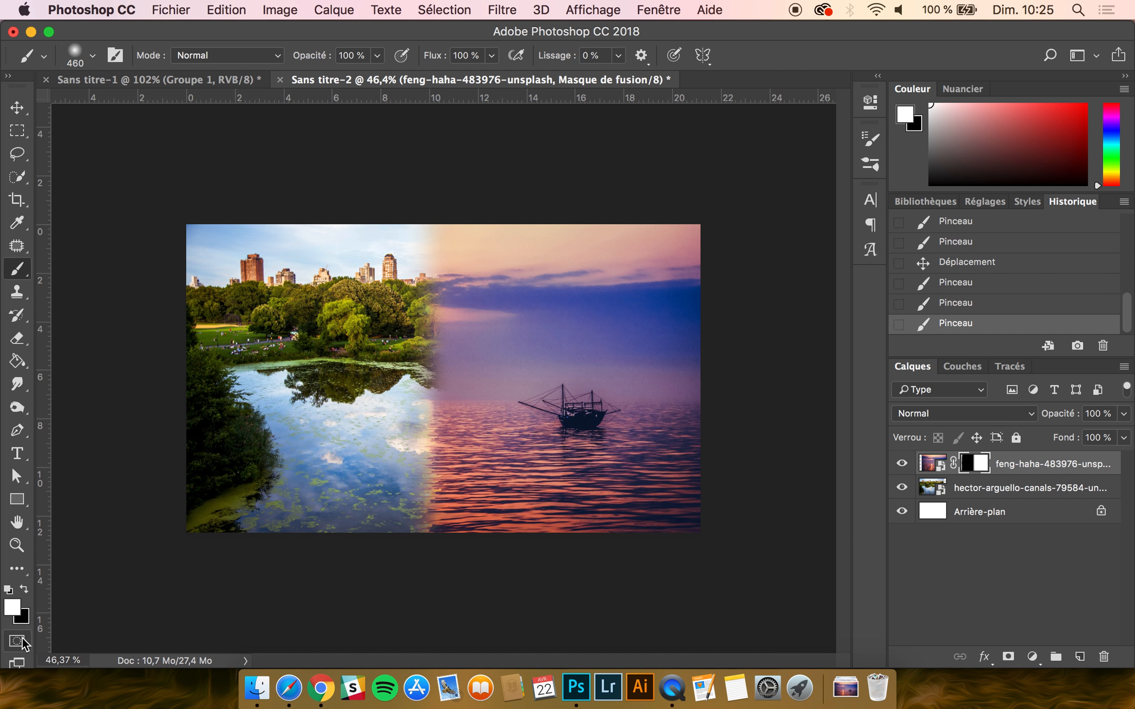
click(17, 107)
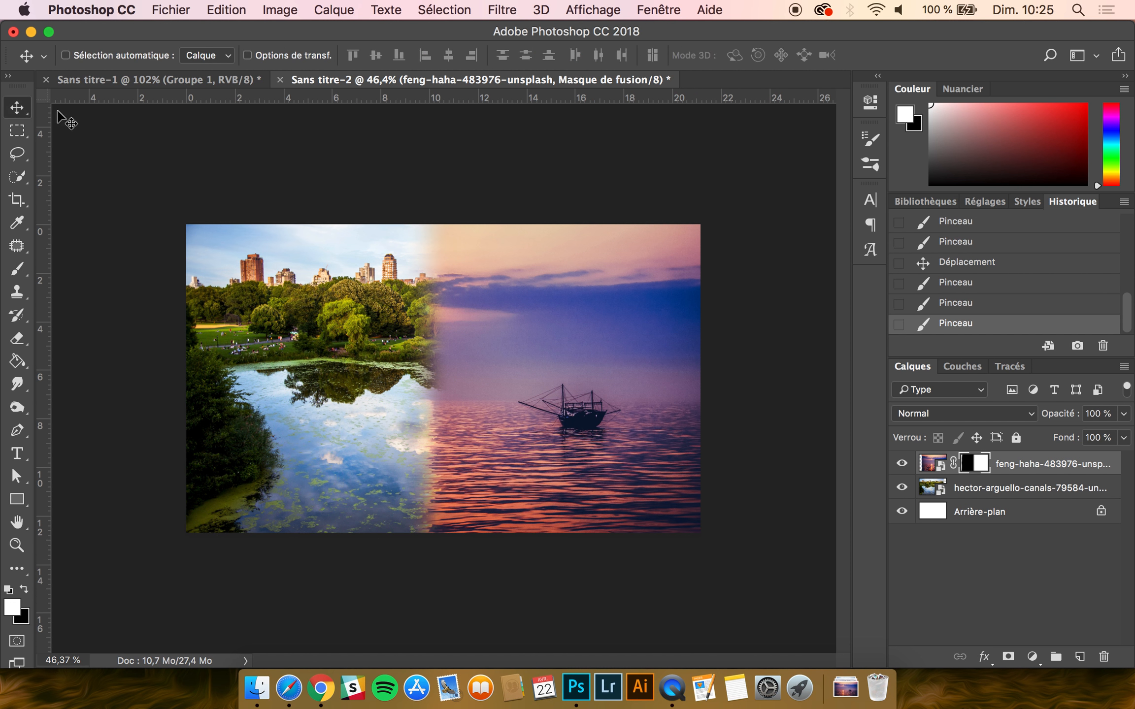
click(939, 468)
key(Right)
key(Right)
key(Right)
key(Right)
key(Right)
key(Right)
key(Right)
key(Right)
key(Right)
key(Right)
key(Right)
key(Right)
key(Right)
key(Right)
key(Right)
key(Right)
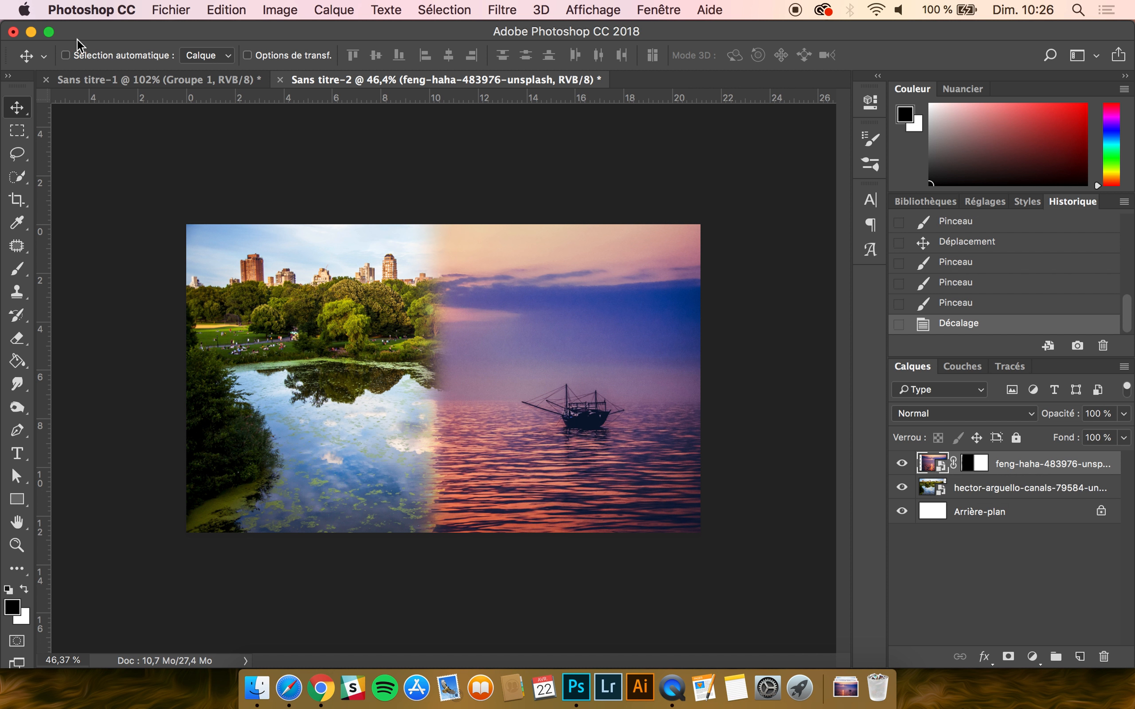
Step: Try a narrow black stroke down the photo boundary on the sunset layer's mask with an 84 px brush, and undo it
click(17, 270)
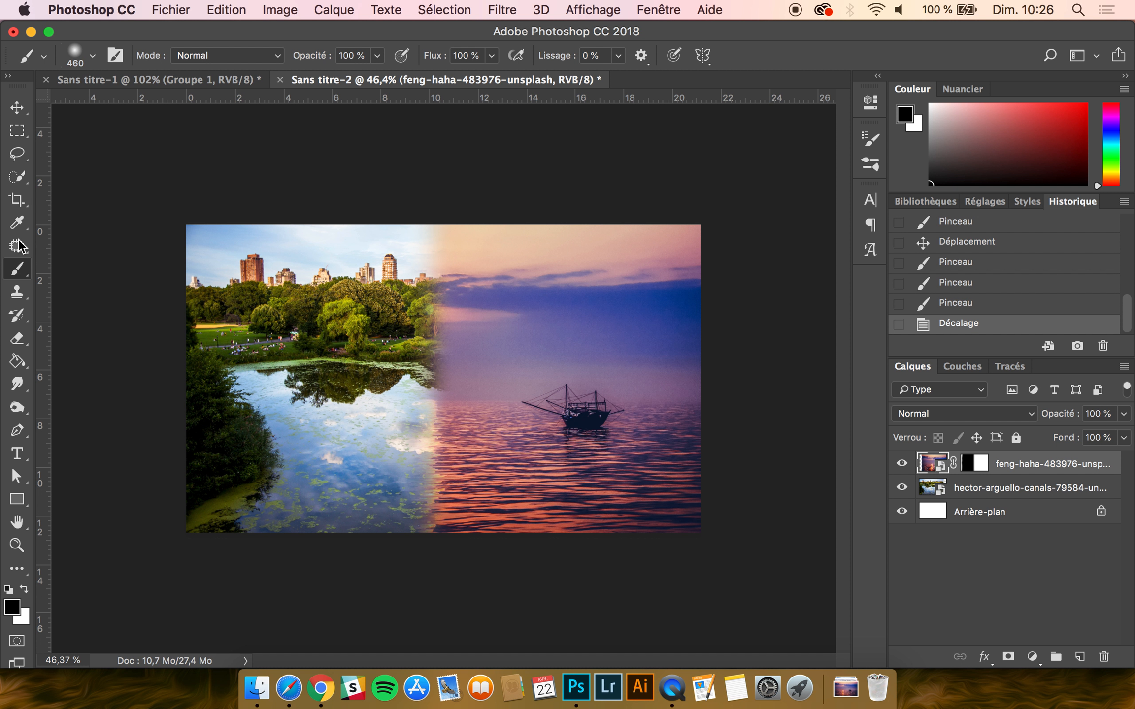
click(84, 59)
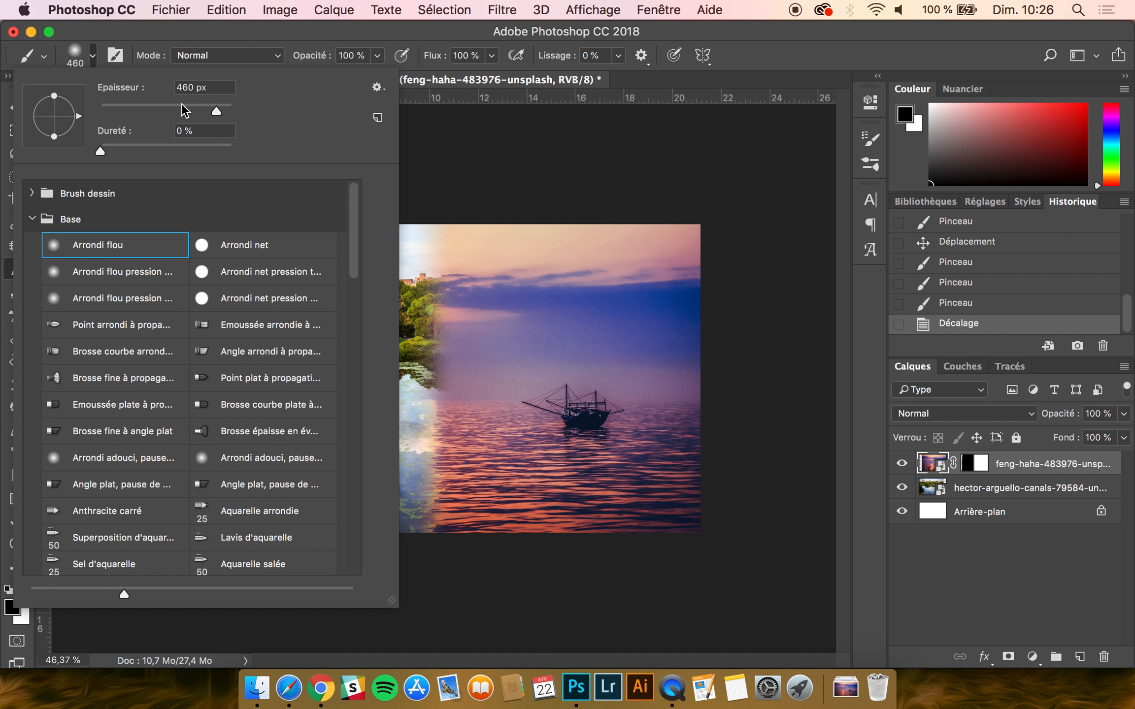
click(193, 25)
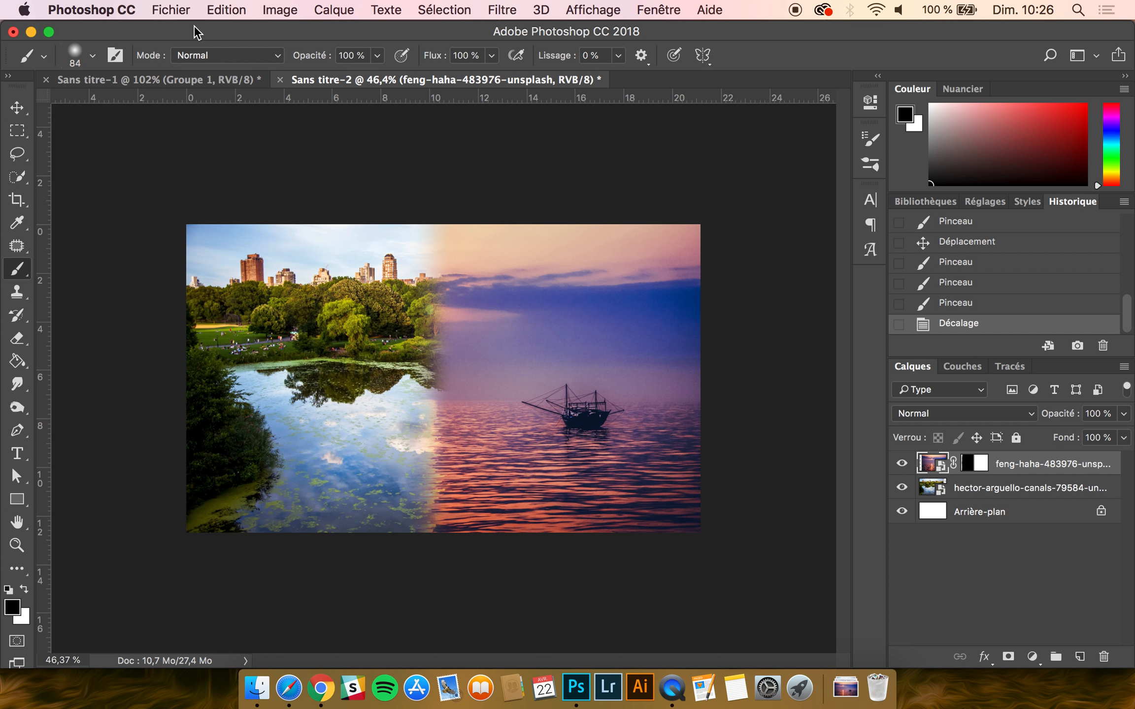
click(982, 467)
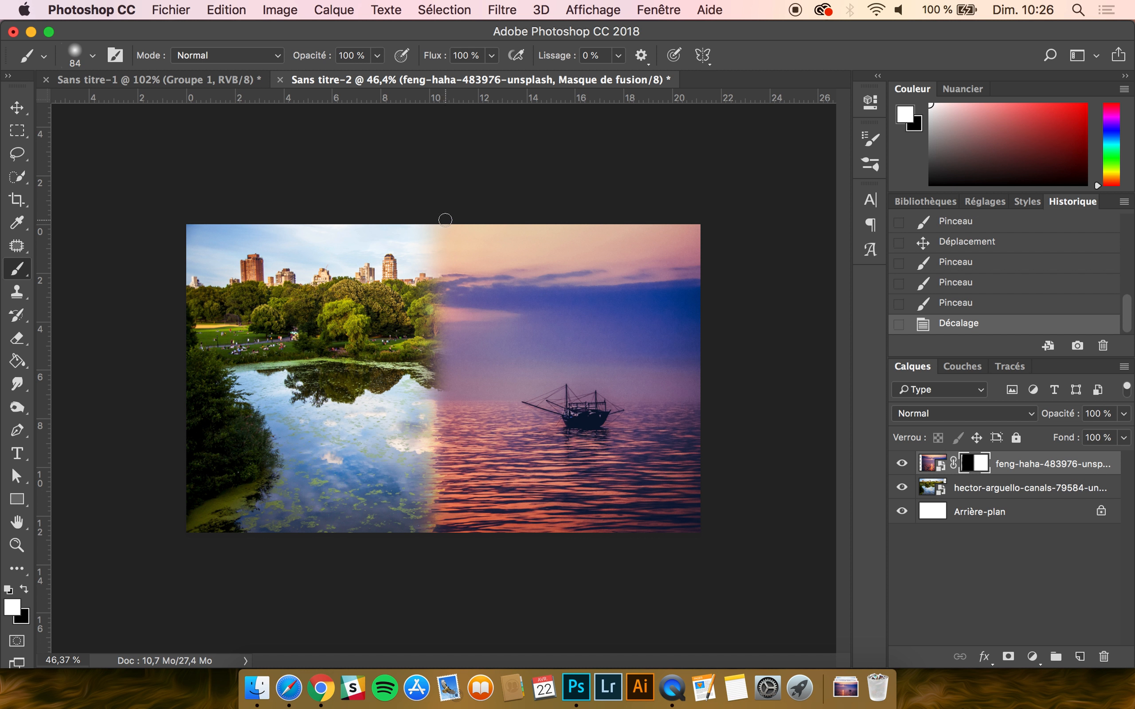
click(445, 355)
key(super+z)
click(25, 589)
drag(440, 219, 441, 537)
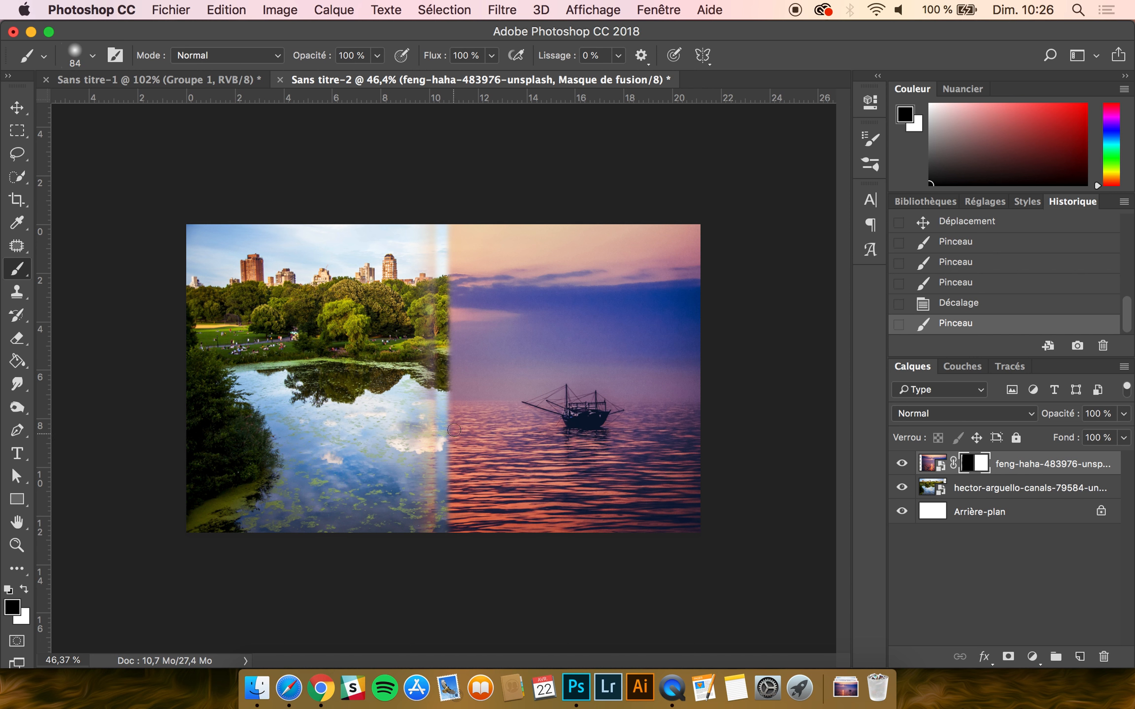
key(super+z)
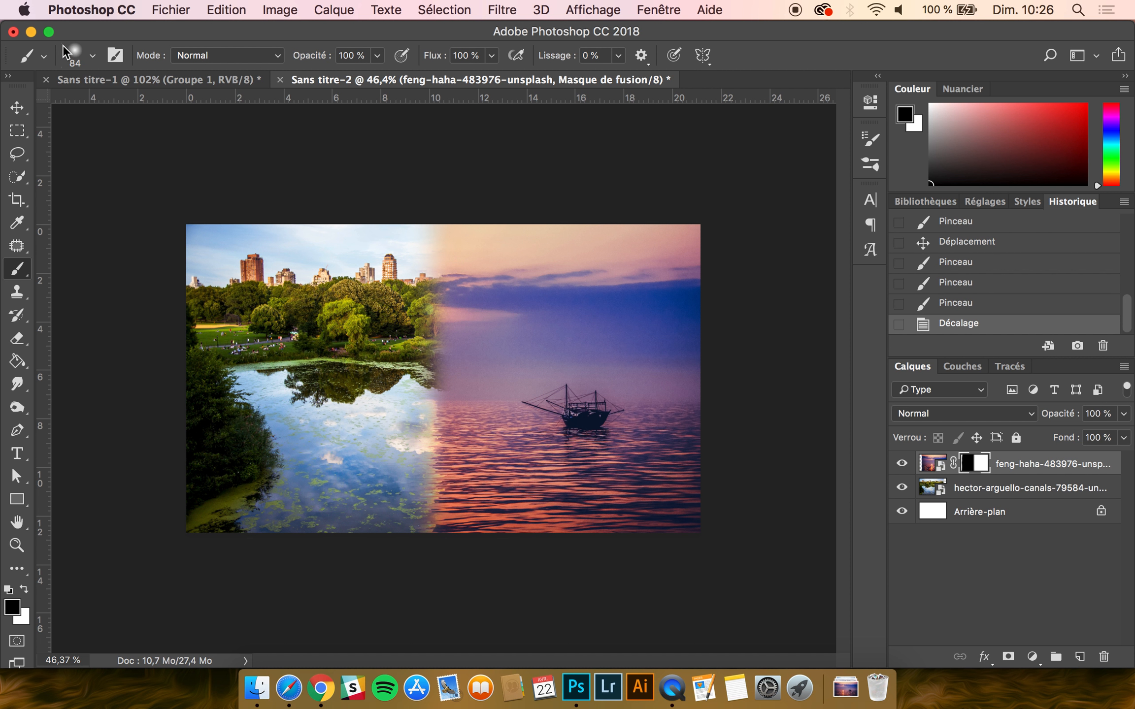
Step: Try a very wide, soft black stroke on the mask across the boundary with a 1678 px brush, and undo it
click(92, 58)
click(214, 107)
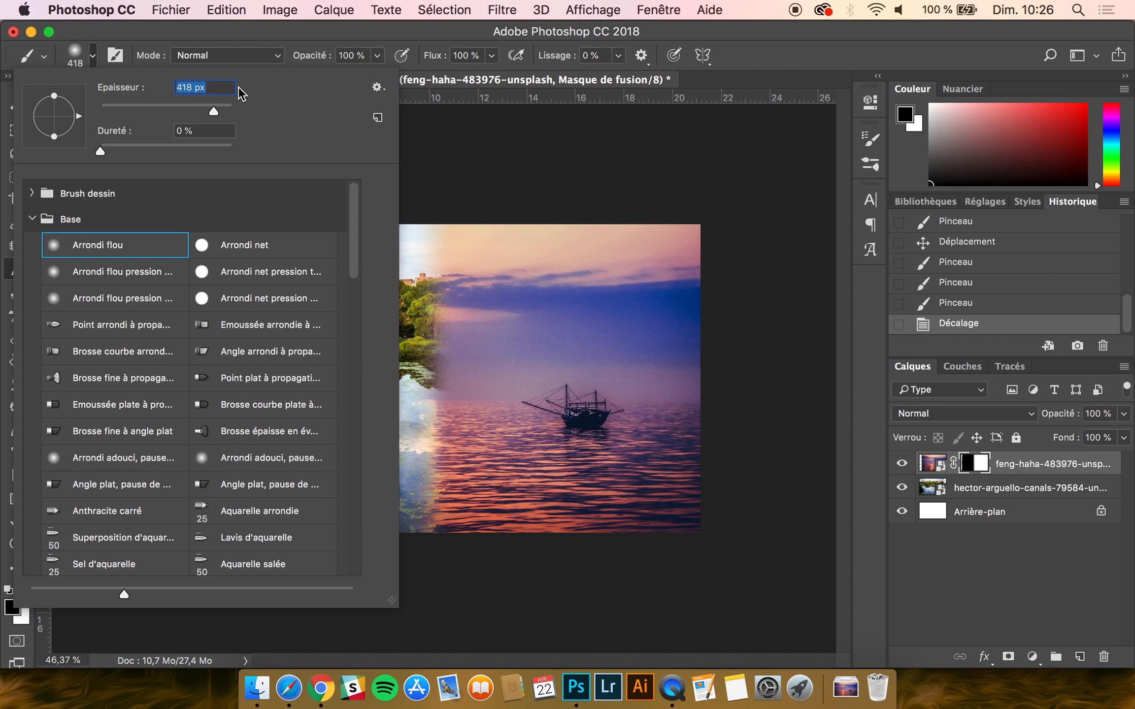
drag(219, 109, 223, 108)
click(261, 32)
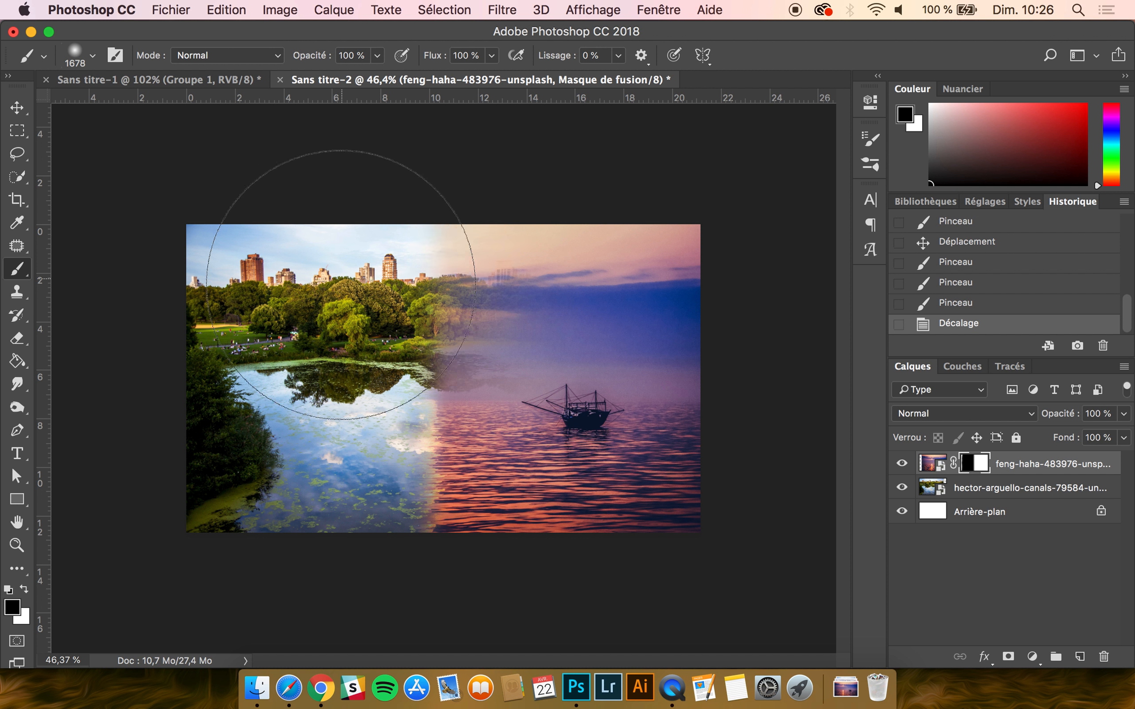
mouse_move(345, 269)
mouse_down()
mouse_move(278, 679)
mouse_move(346, 324)
mouse_move(304, 633)
mouse_up()
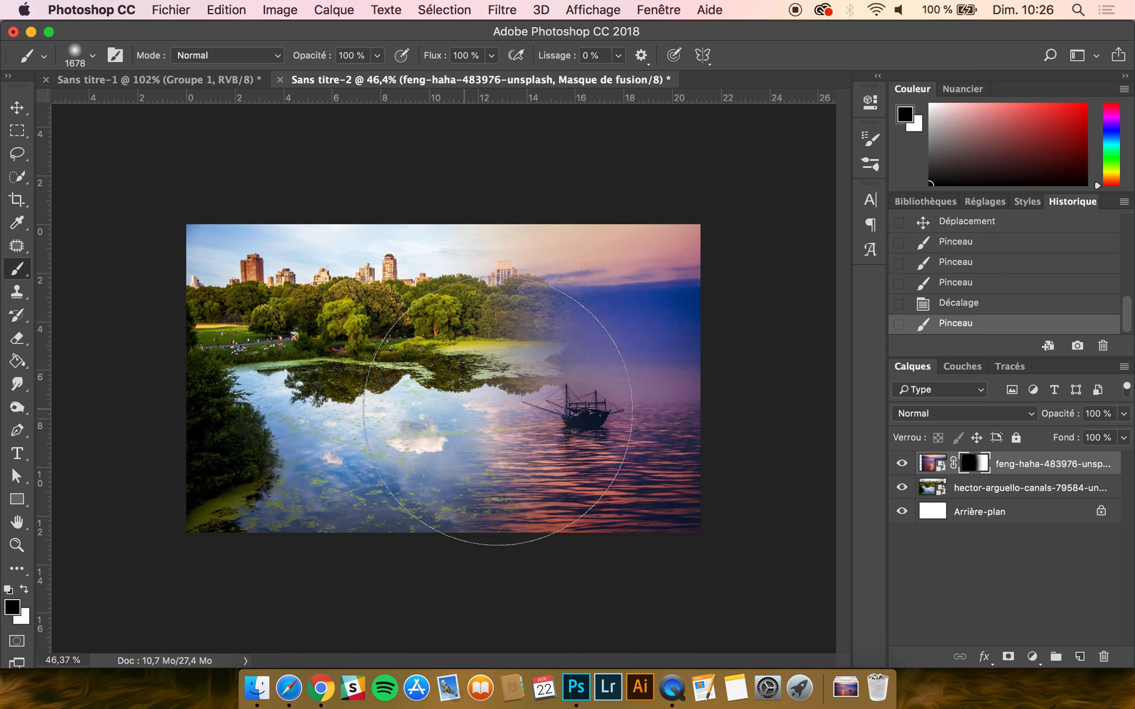
key(super+z)
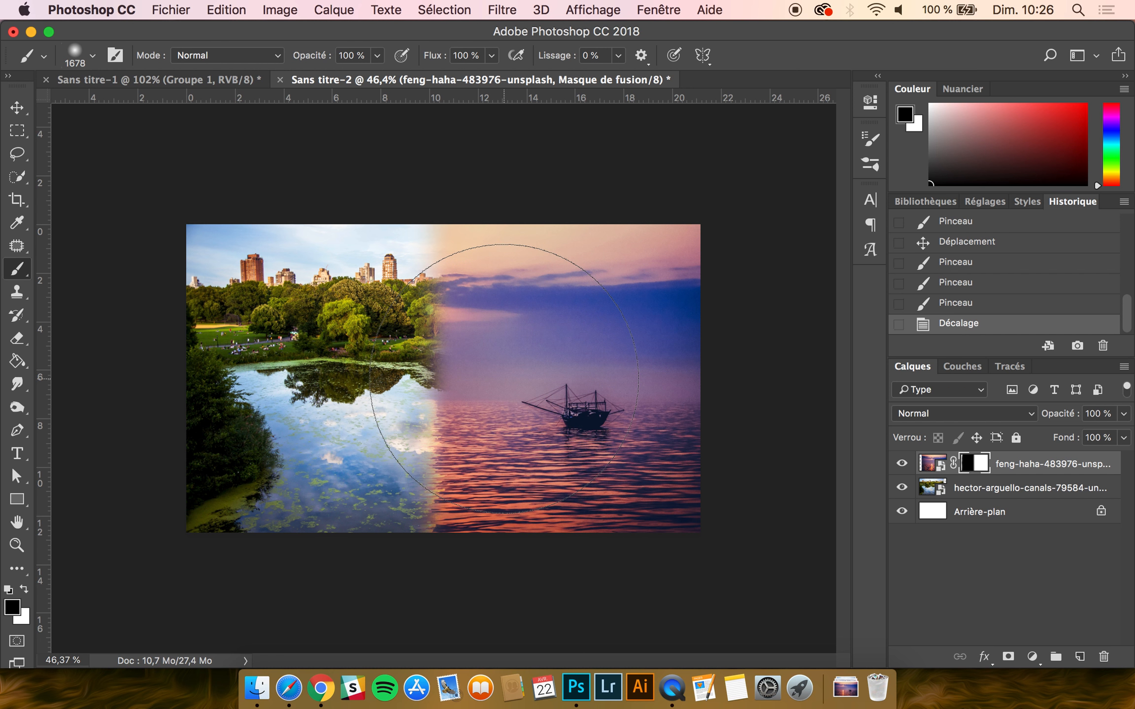
Step: Step back through the earlier brush states in the history and return to the latest Décalage state
click(1002, 304)
click(990, 285)
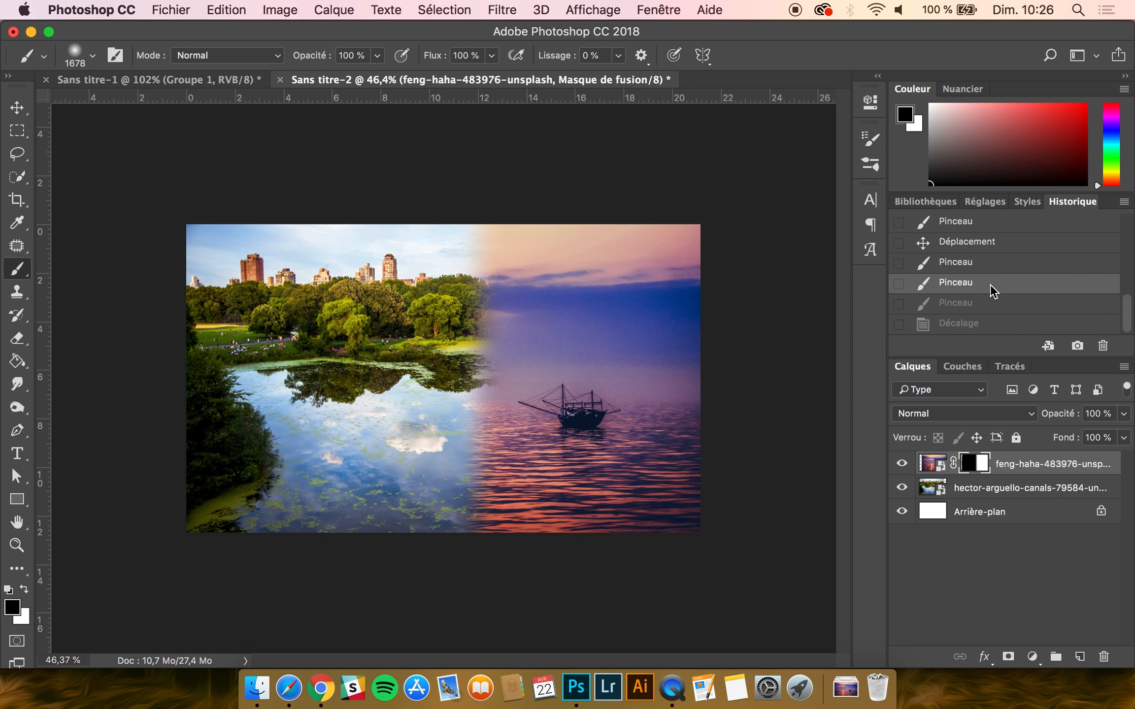
click(980, 261)
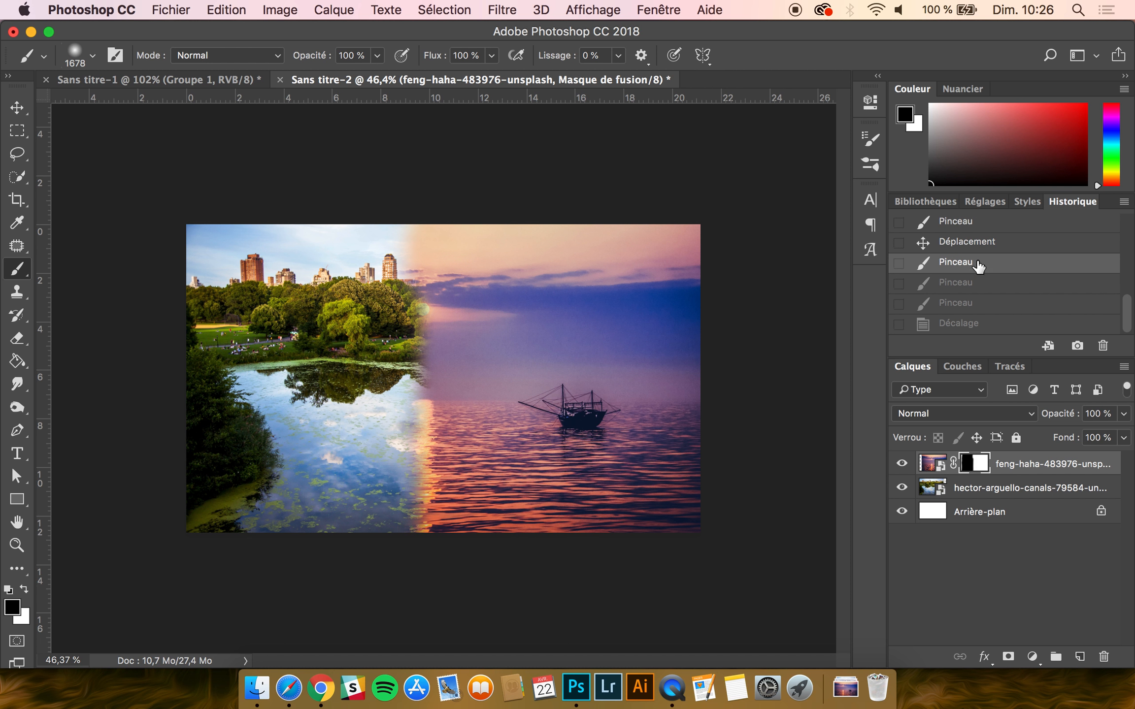
click(975, 329)
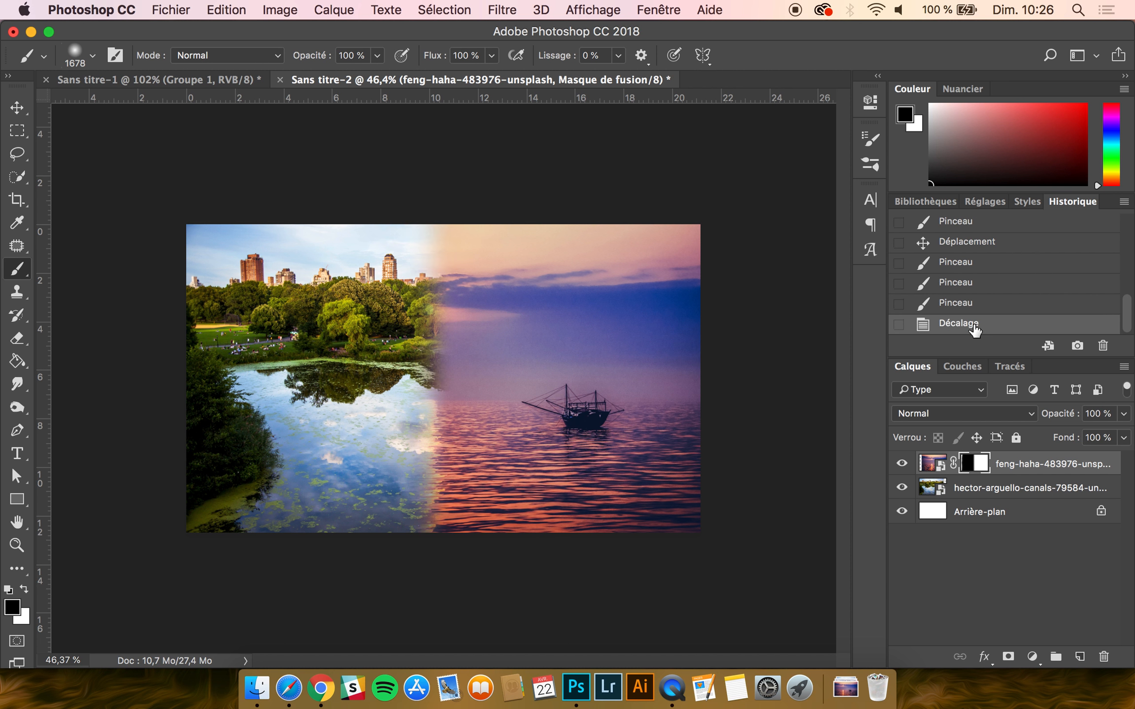
Step: Switch to the Sans titre-1 document and activate the Move tool
click(158, 80)
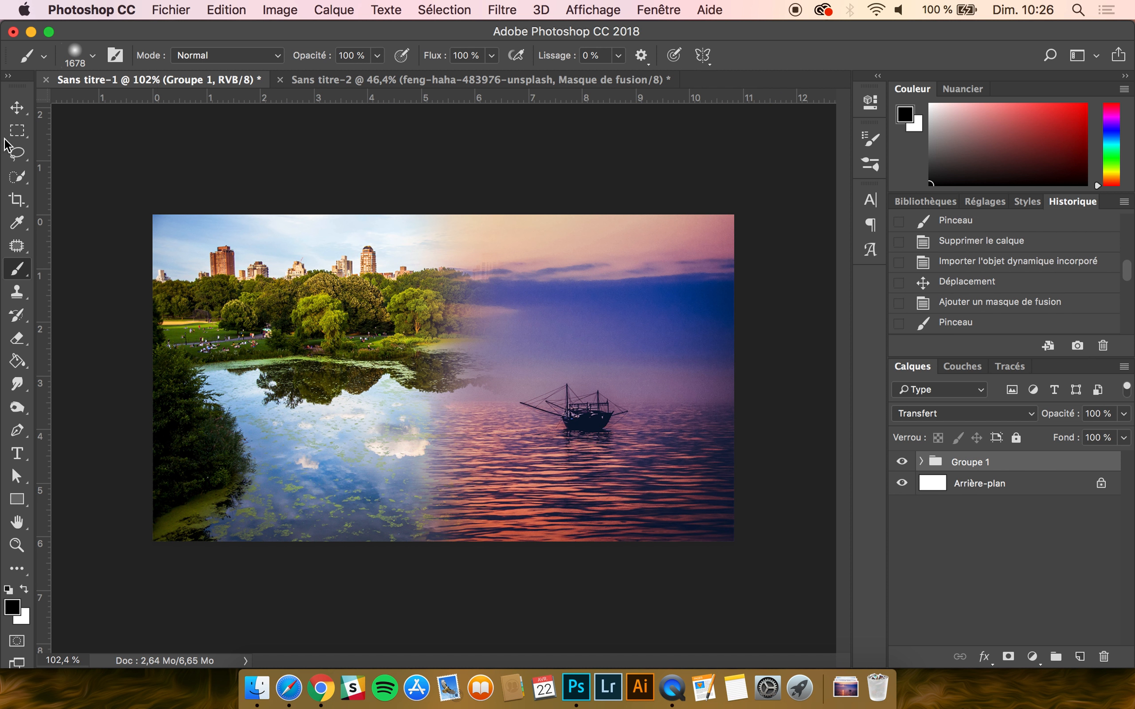
click(17, 110)
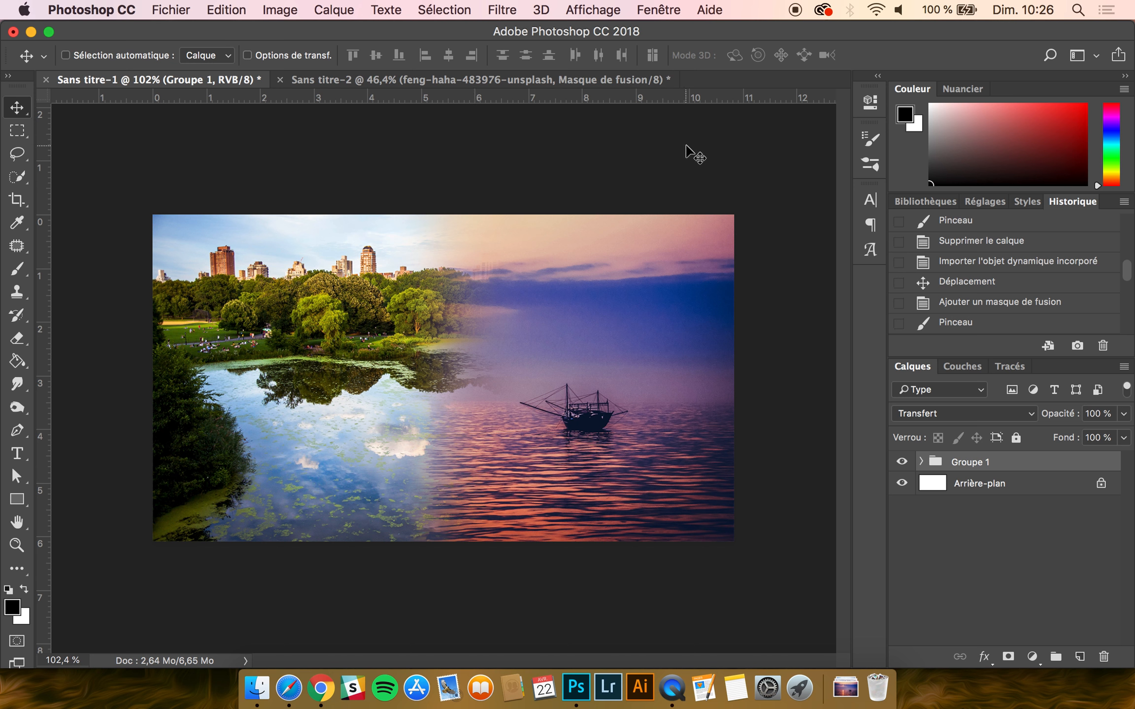